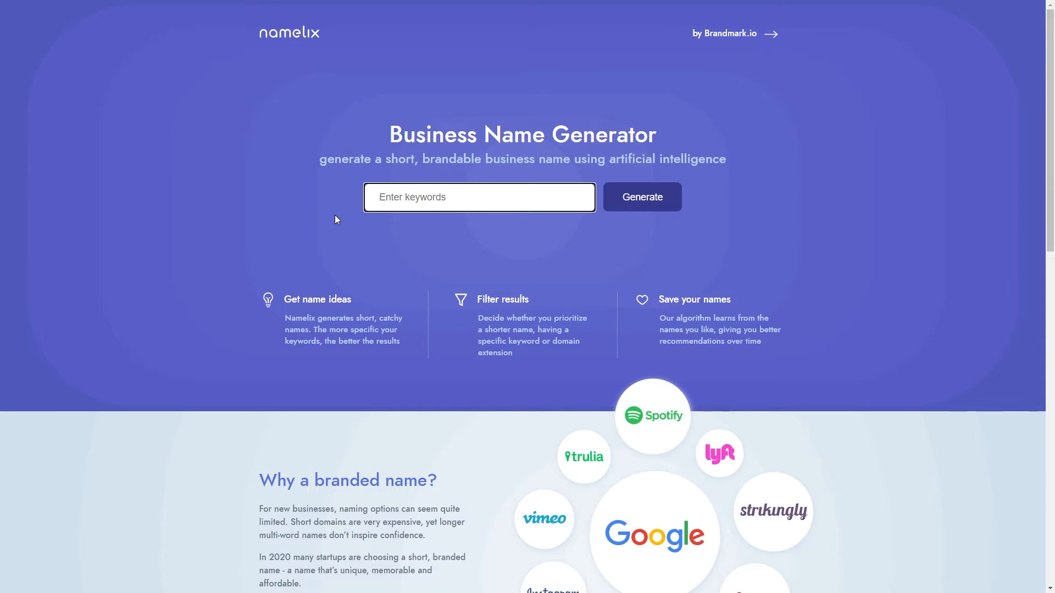
Generate business name ideas from the keywords "marketing royal lion", keeping the short and medium name lengths
{"action": "type", "text": "marketing"}
{"action": "type", "text": "roya"}
{"action": "key", "text": "BackSpace"}
{"action": "type", "text": "yal lion"}
{"action": "left_click", "coordinate": [227, 226]}
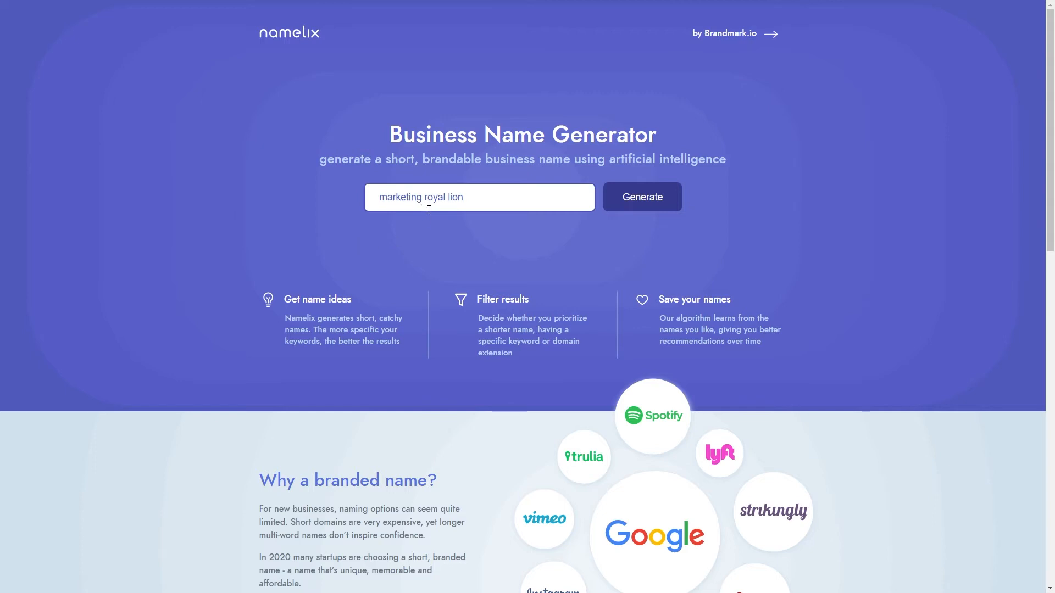
{"action": "double_click", "coordinate": [381, 201]}
{"action": "left_click", "coordinate": [363, 207]}
{"action": "left_click", "coordinate": [631, 205]}
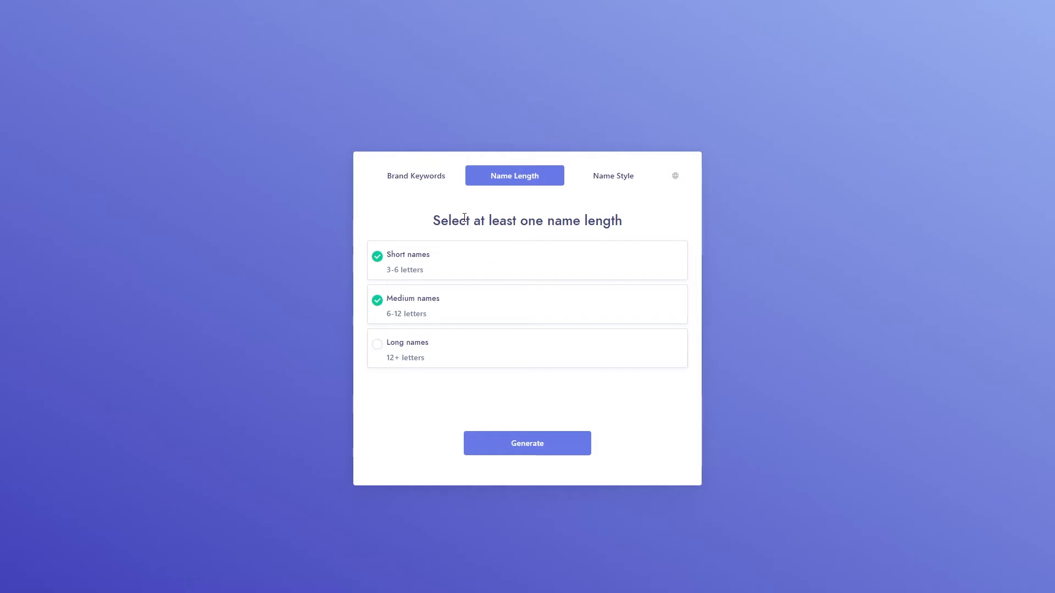
{"action": "left_click", "coordinate": [509, 450]}
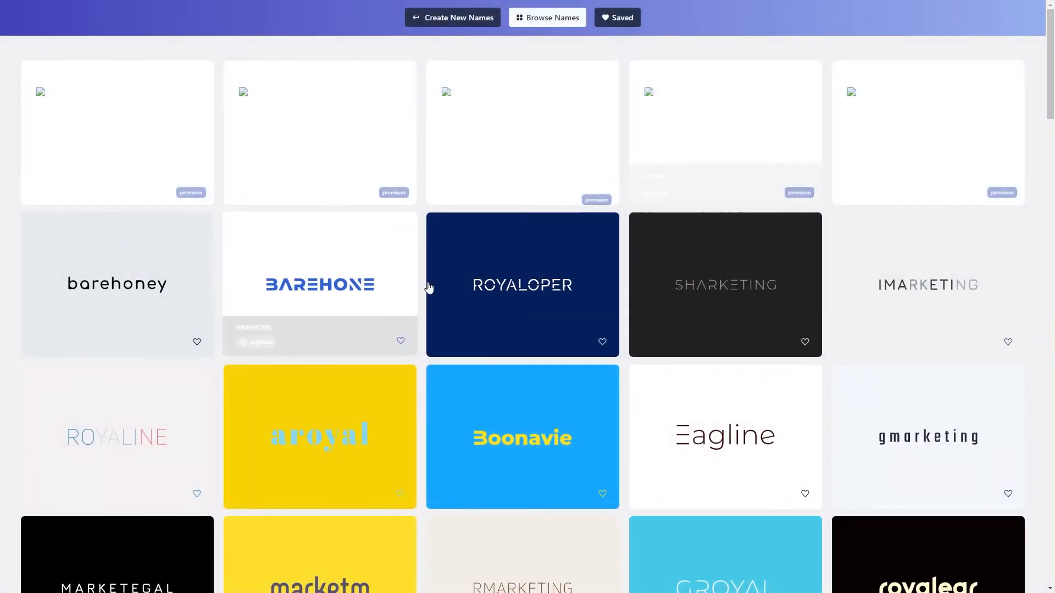
Look through the generated business names and pick the LIONETING design
{"action": "scroll", "coordinate": [268, 347], "scroll_direction": "down", "scroll_amount": 5}
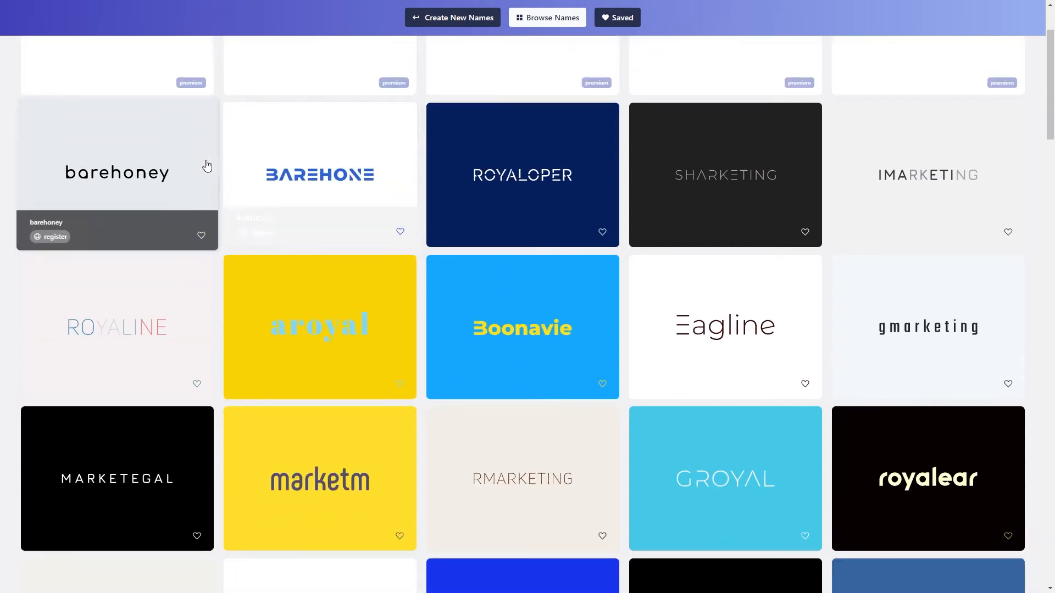
{"action": "scroll", "coordinate": [338, 305], "scroll_direction": "down", "scroll_amount": 13}
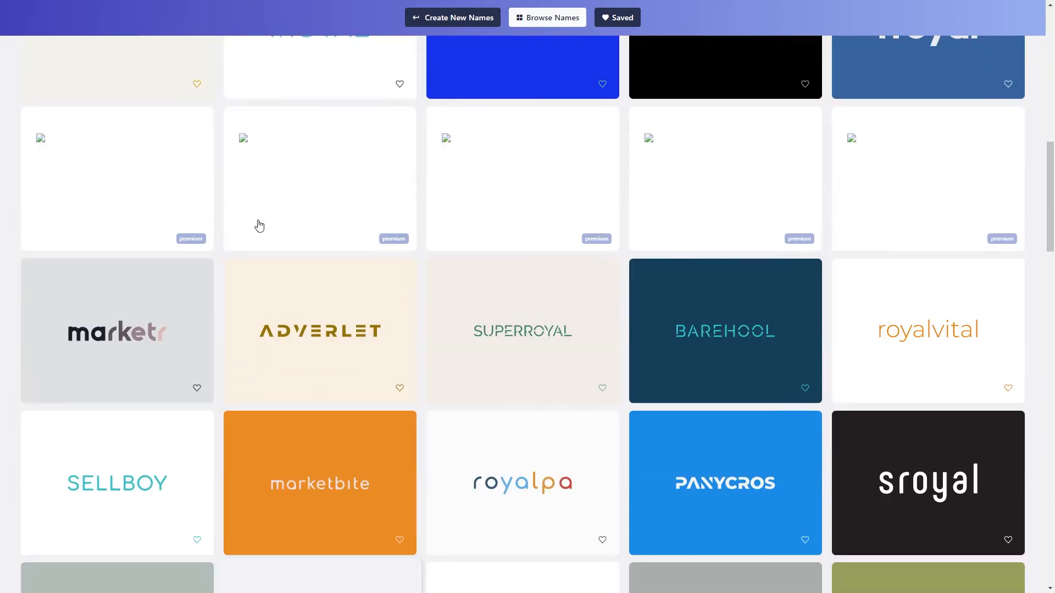
{"action": "scroll", "coordinate": [283, 230], "scroll_direction": "up", "scroll_amount": 5}
{"action": "scroll", "coordinate": [287, 235], "scroll_direction": "down", "scroll_amount": 5}
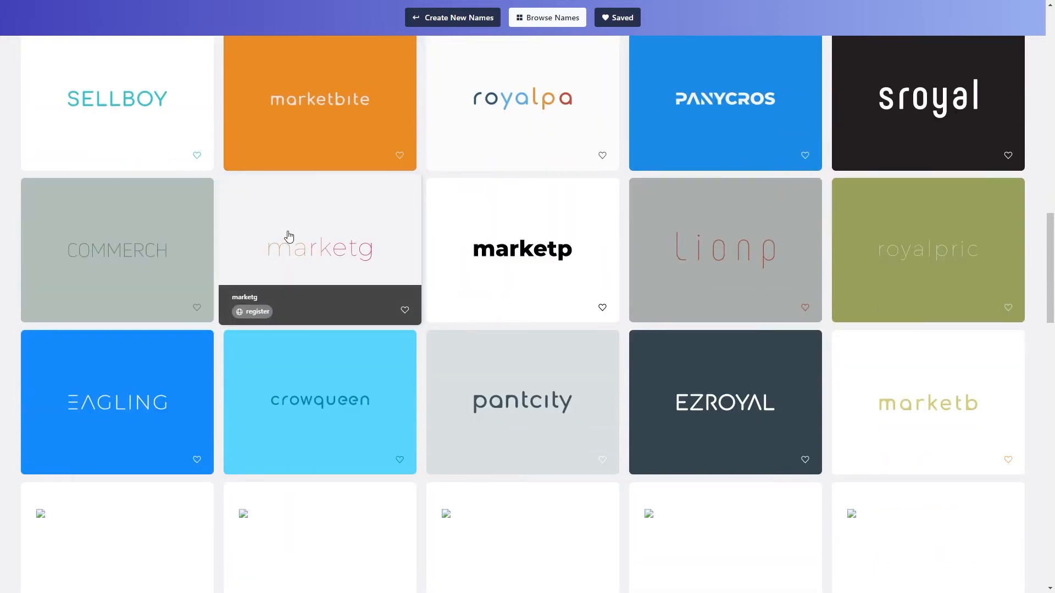
{"action": "scroll", "coordinate": [321, 258], "scroll_direction": "down", "scroll_amount": 6}
{"action": "scroll", "coordinate": [332, 270], "scroll_direction": "down", "scroll_amount": 6}
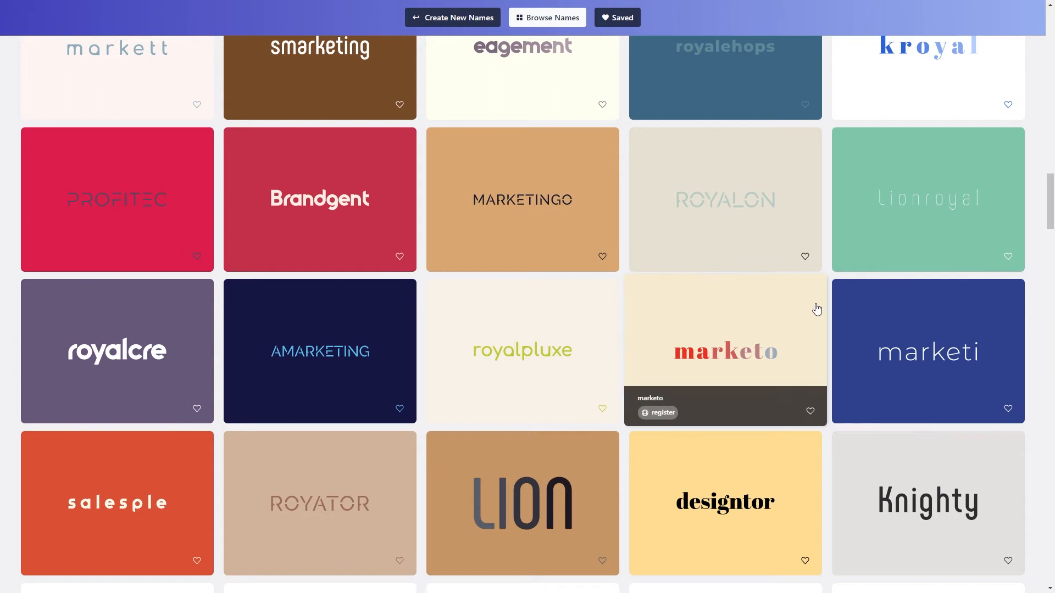
{"action": "scroll", "coordinate": [372, 306], "scroll_direction": "down", "scroll_amount": 10}
{"action": "scroll", "coordinate": [558, 316], "scroll_direction": "down", "scroll_amount": 6}
{"action": "scroll", "coordinate": [557, 320], "scroll_direction": "down", "scroll_amount": 14}
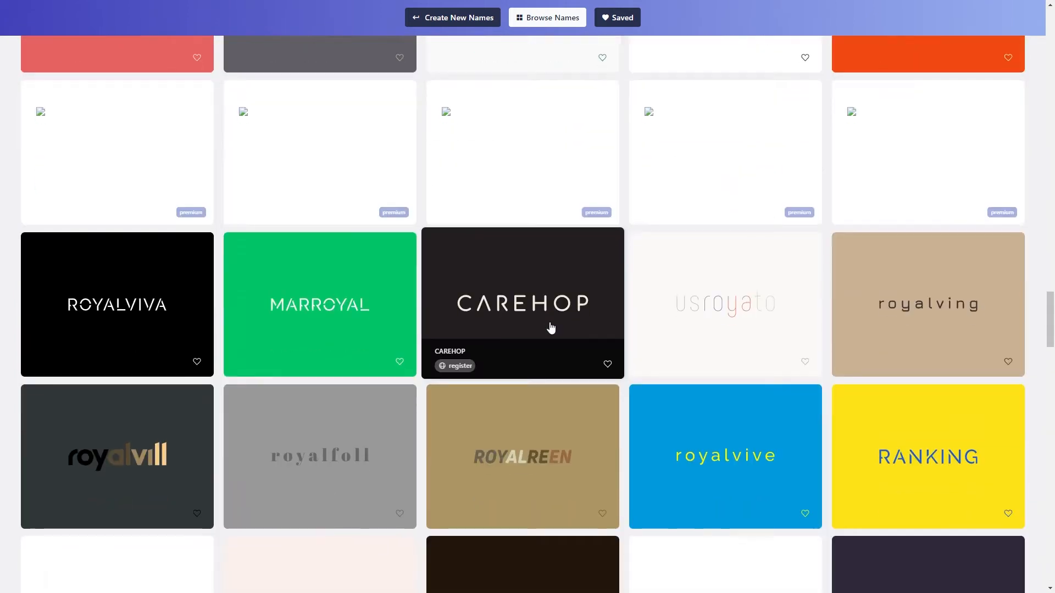
{"action": "scroll", "coordinate": [546, 329], "scroll_direction": "down", "scroll_amount": 12}
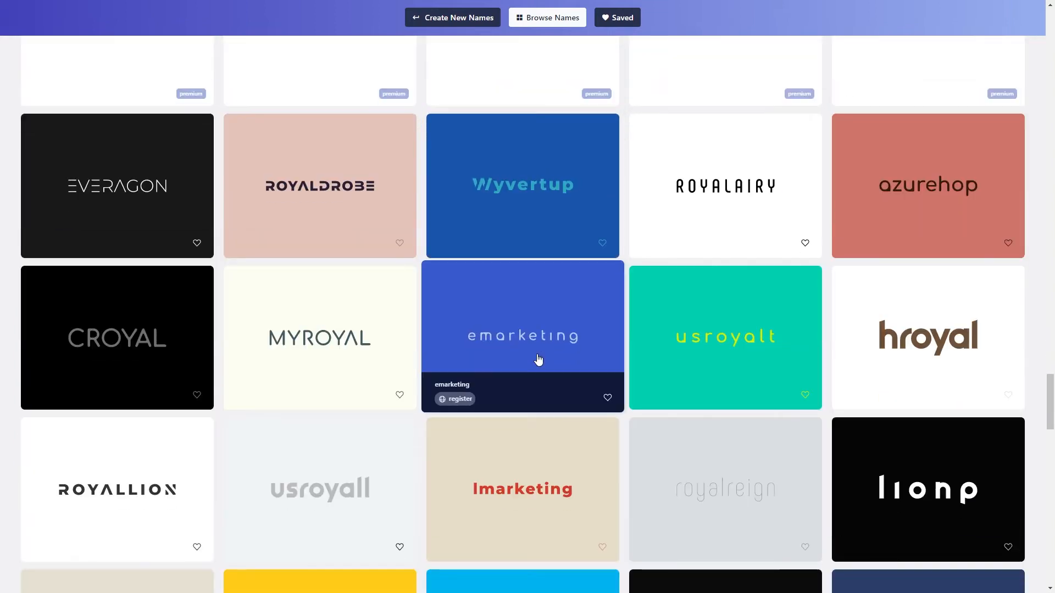
{"action": "scroll", "coordinate": [306, 365], "scroll_direction": "down", "scroll_amount": 8}
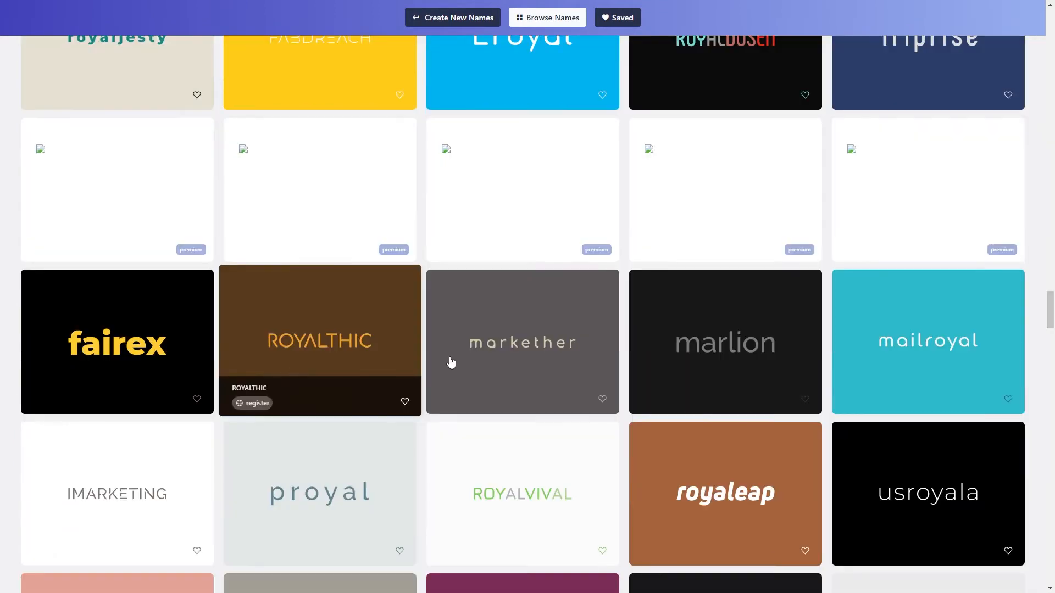
{"action": "scroll", "coordinate": [506, 468], "scroll_direction": "down", "scroll_amount": 8}
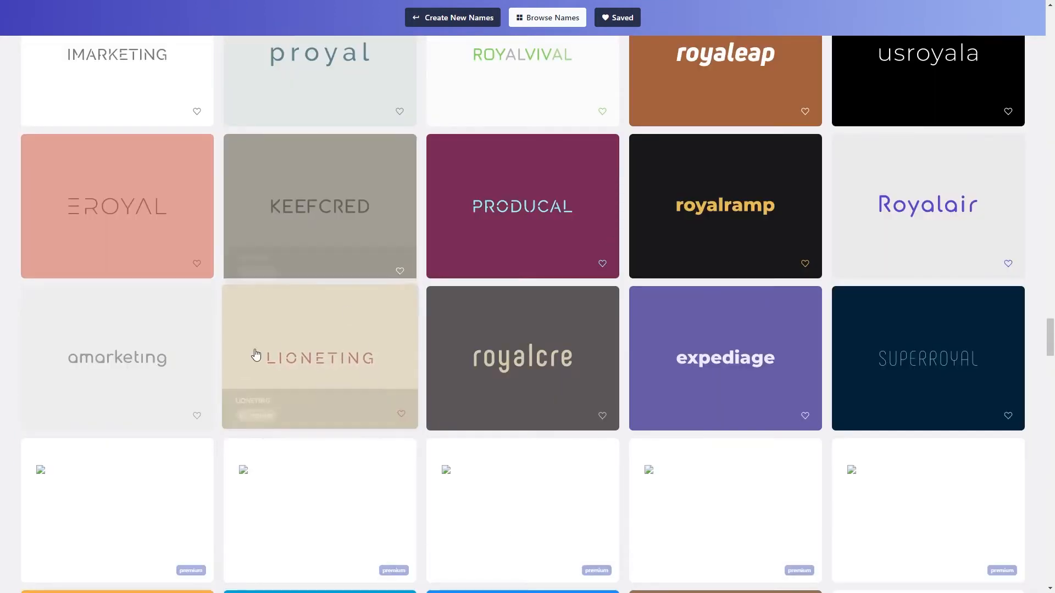
{"action": "left_click", "coordinate": [306, 349]}
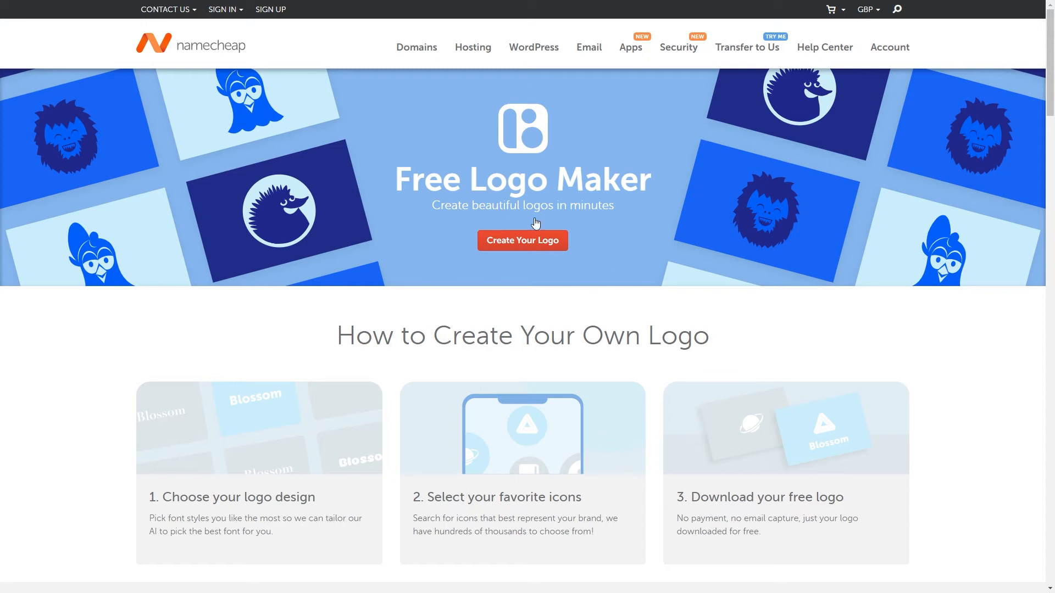
In Namecheap's Free Logo Maker, start a logo for the company name Lioneting with Digital Marketing as the business type
{"action": "left_click", "coordinate": [495, 242]}
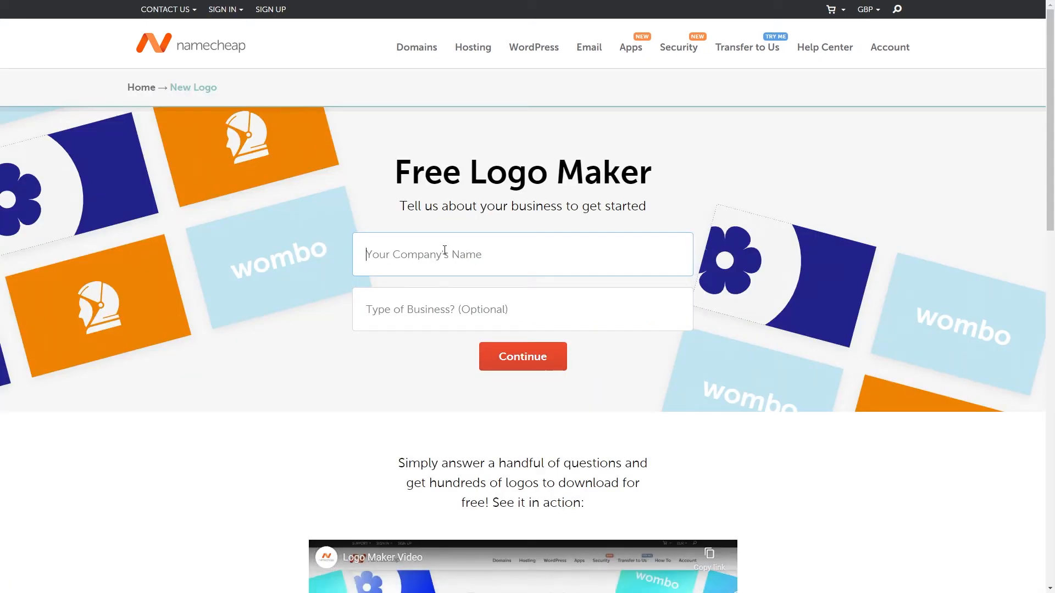
{"action": "type", "text": "Lioneting"}
{"action": "left_click", "coordinate": [298, 376]}
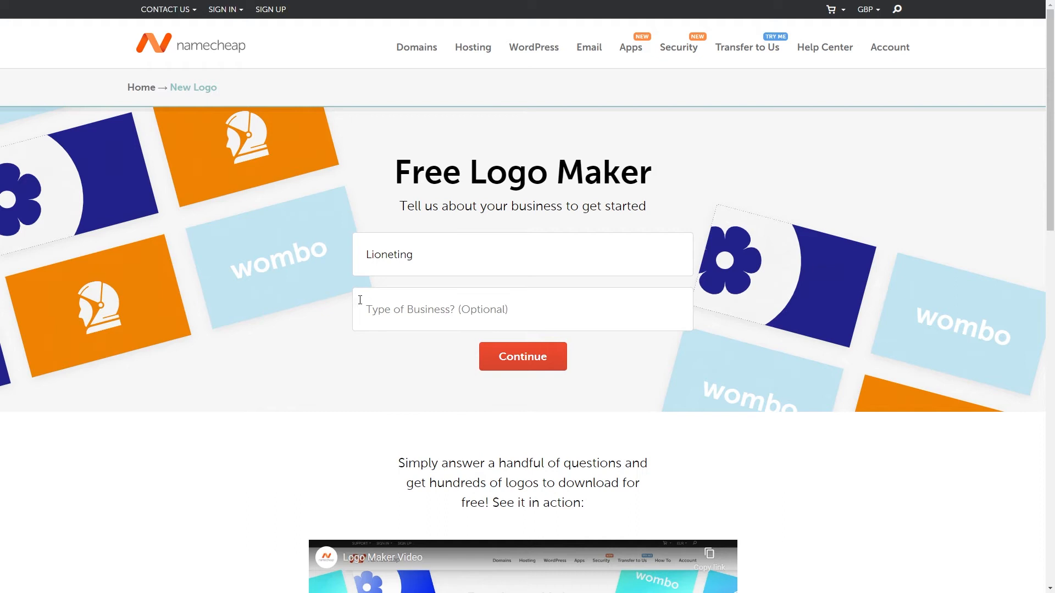
{"action": "left_click", "coordinate": [395, 313]}
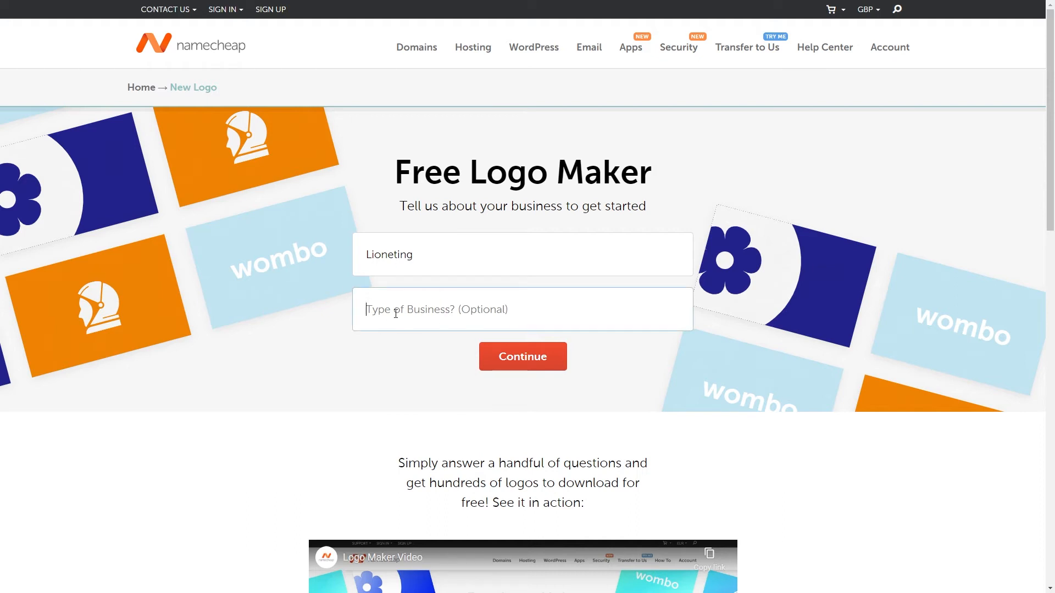
{"action": "type", "text": "mark"}
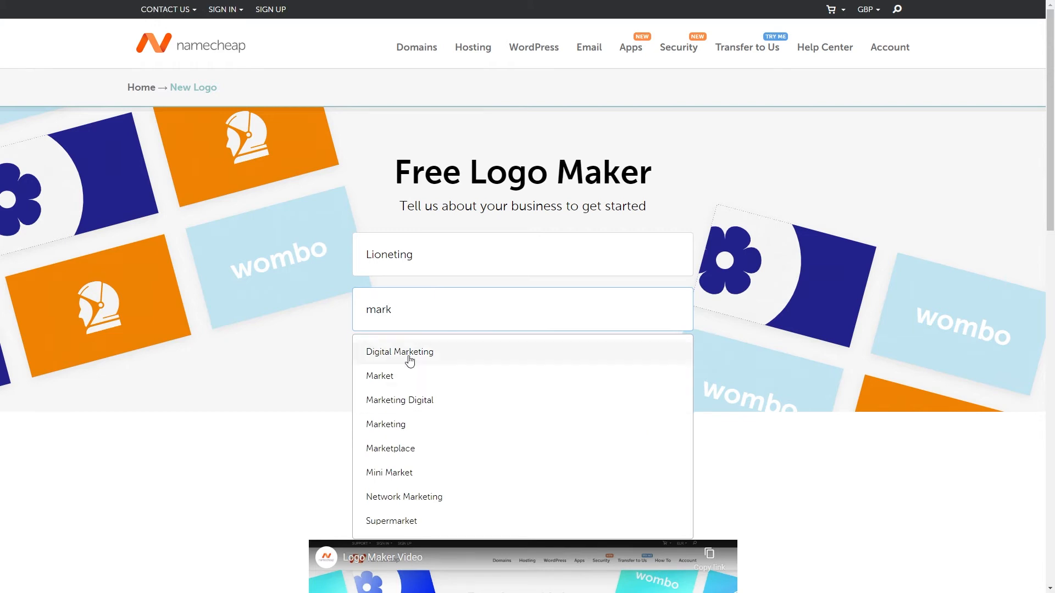
{"action": "left_click", "coordinate": [418, 353]}
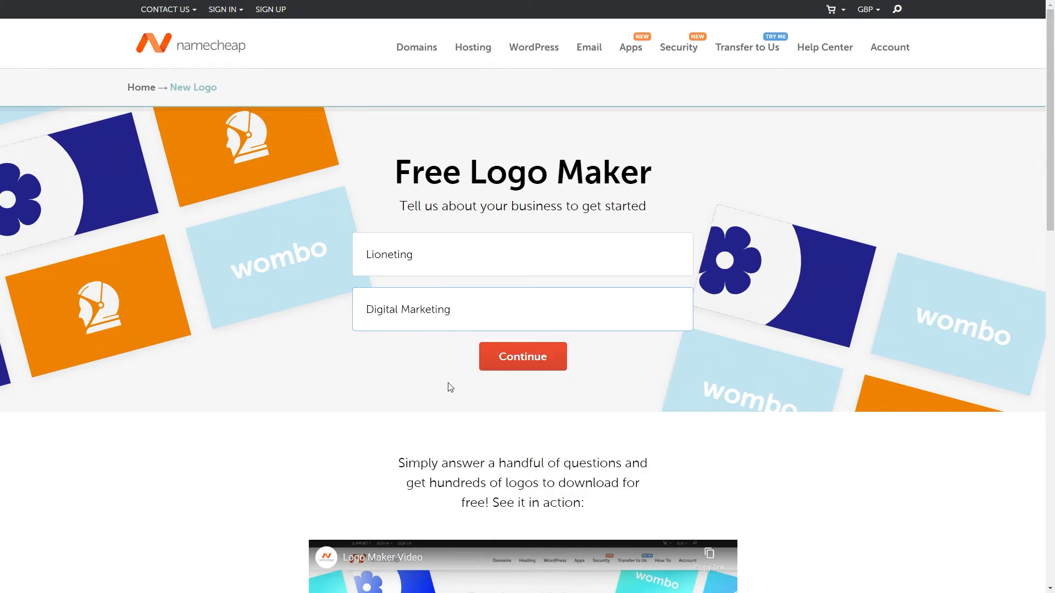
{"action": "left_click", "coordinate": [519, 358]}
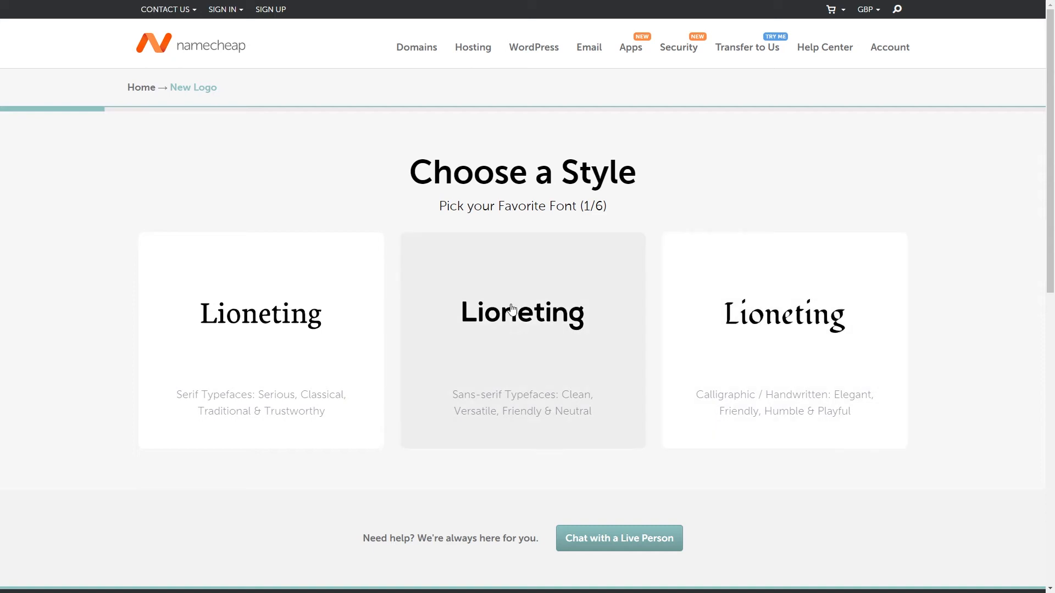
Answer the six font questions with the Sans-serif, Modern, Bold, Elegant, Geometric / Organic and Unconventional typefaces
{"action": "left_click", "coordinate": [544, 308]}
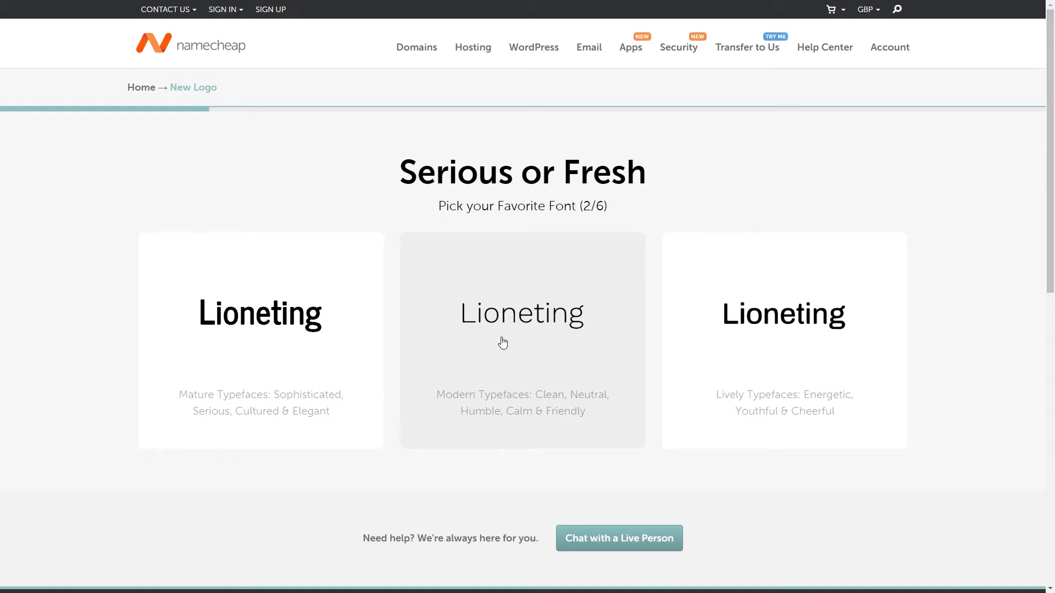
{"action": "left_click", "coordinate": [526, 322]}
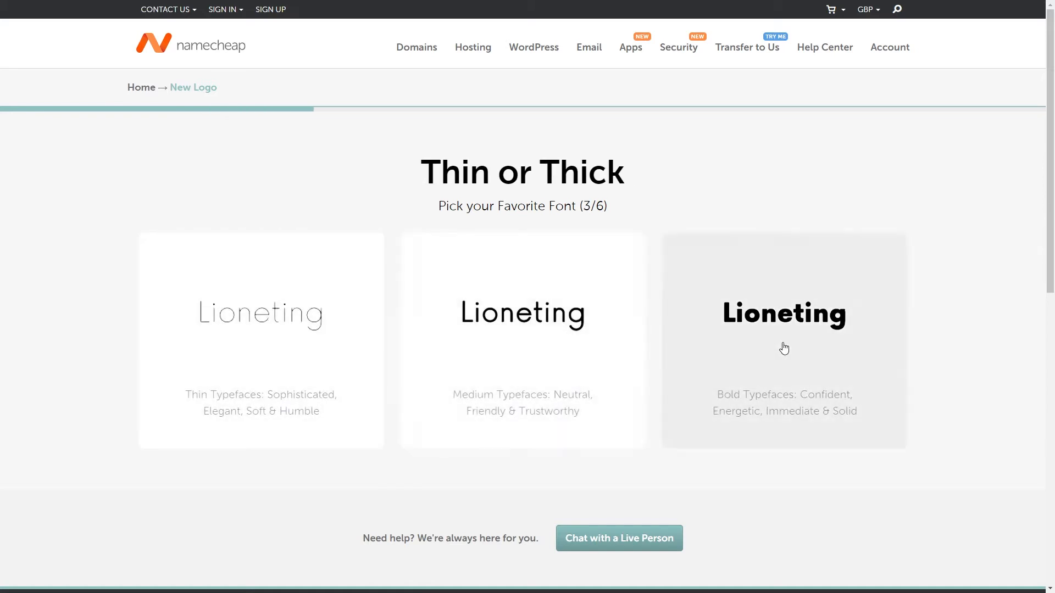
{"action": "left_click", "coordinate": [784, 349]}
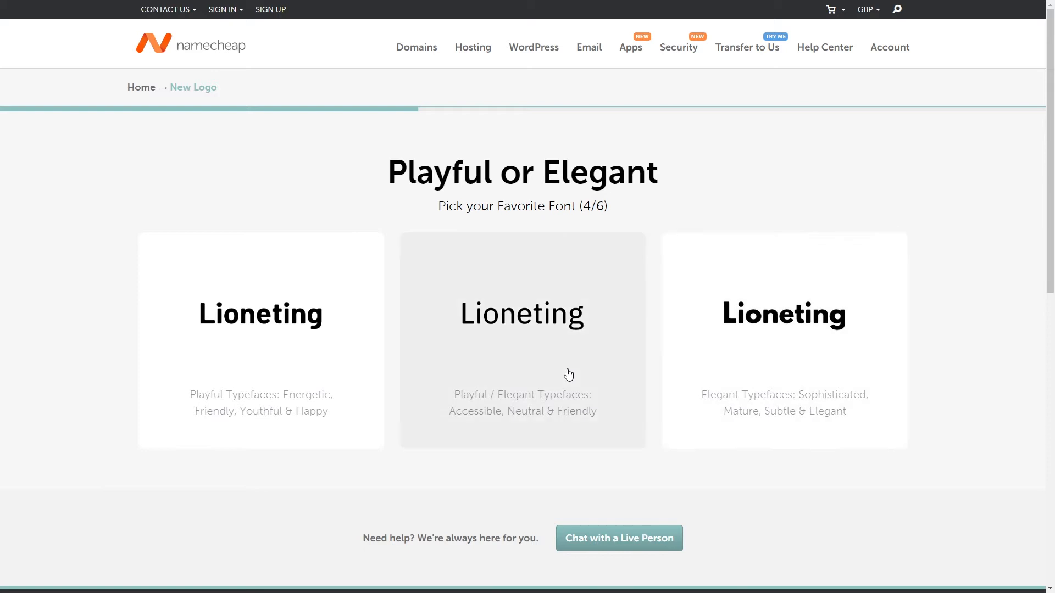
{"action": "left_click", "coordinate": [822, 336]}
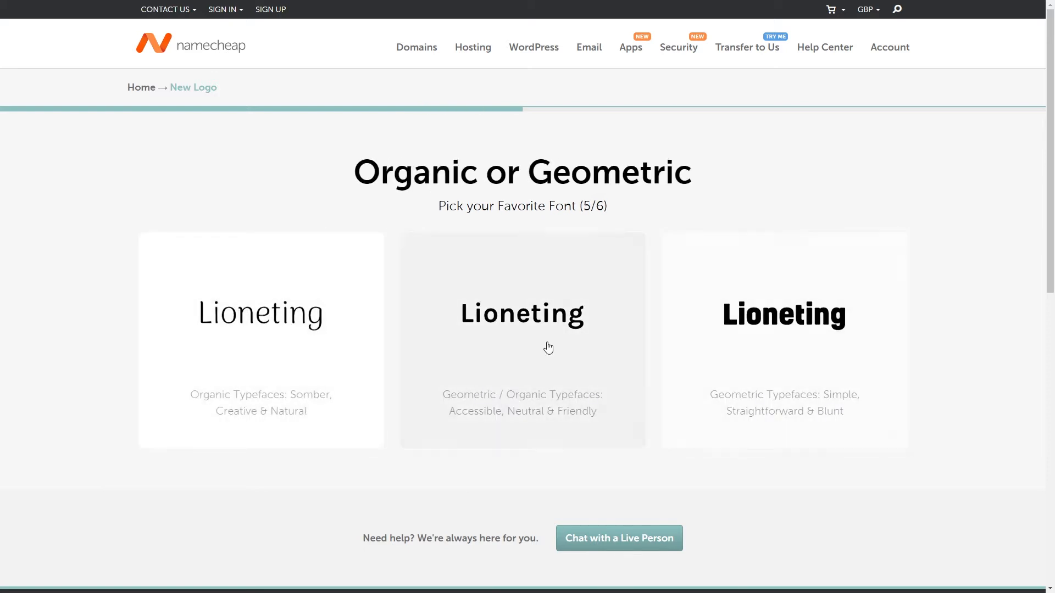
{"action": "left_click", "coordinate": [525, 324]}
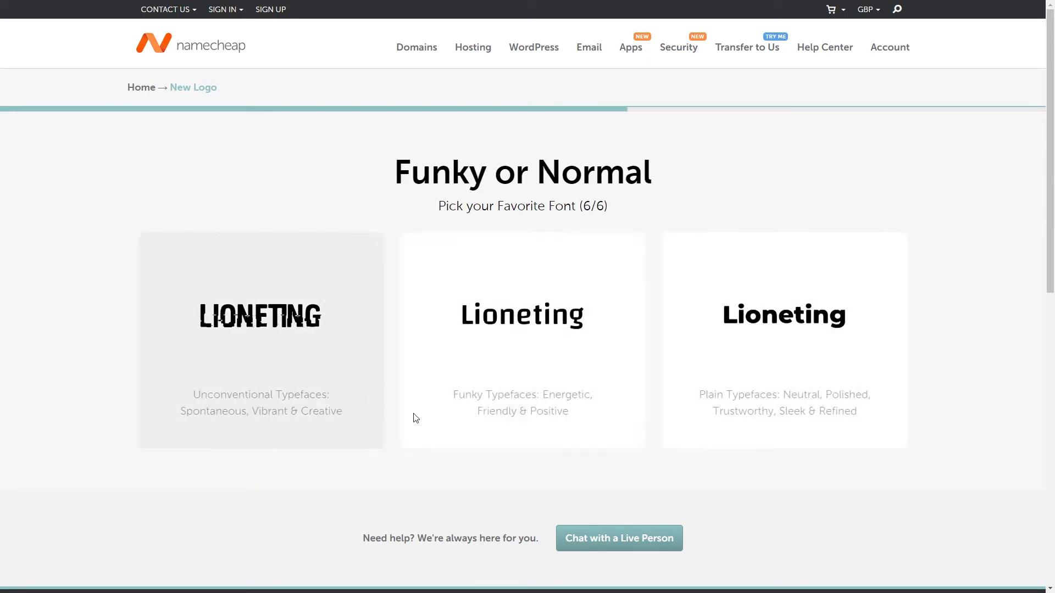
{"action": "left_click", "coordinate": [226, 312]}
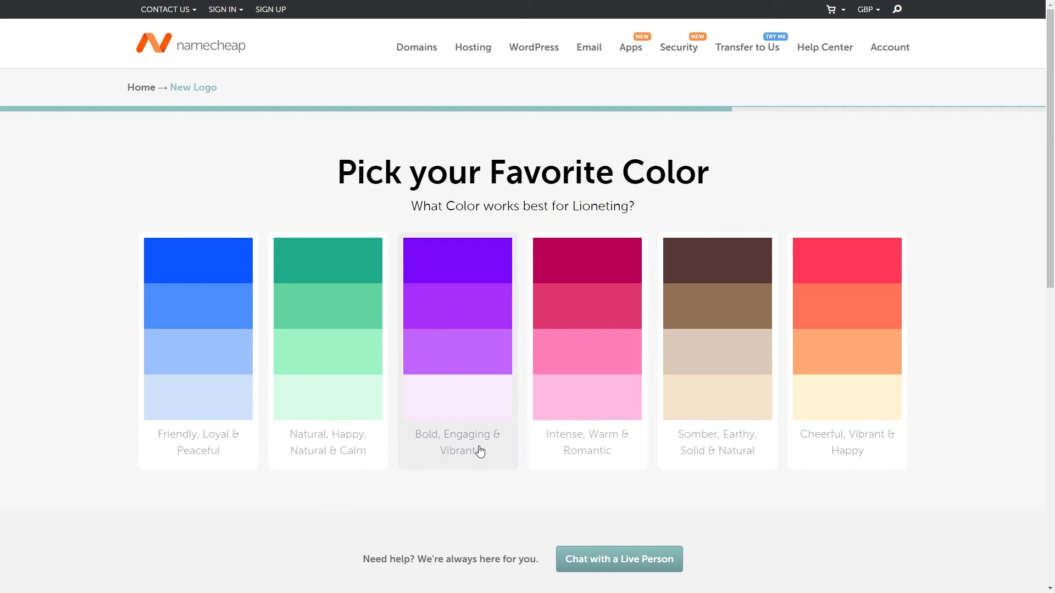
Choose the purple Bold, Engaging & Vibrant color palette and continue without a slogan
{"action": "left_click", "coordinate": [469, 344]}
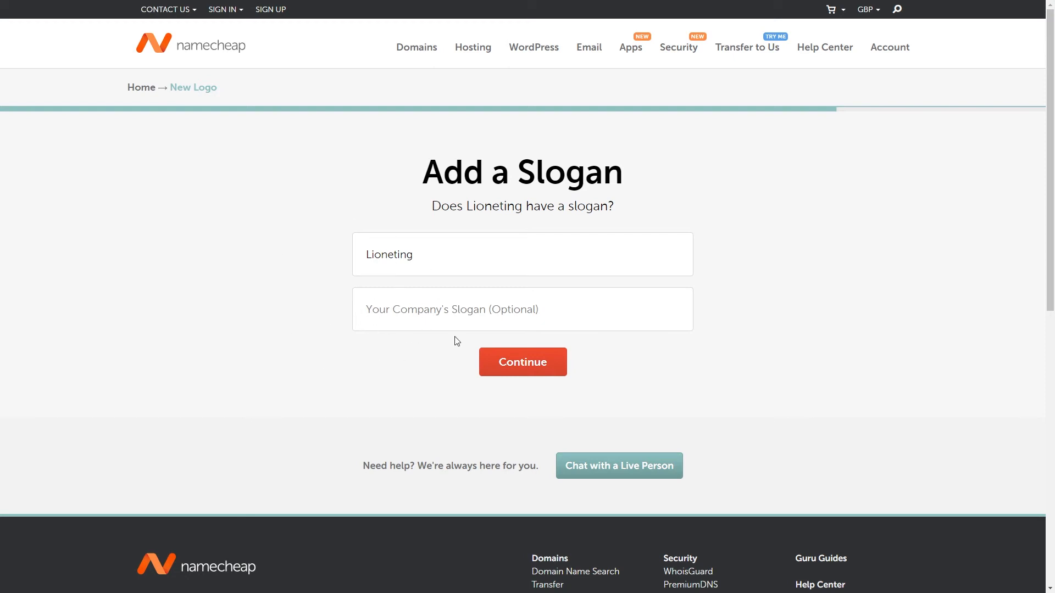
{"action": "left_click", "coordinate": [523, 370]}
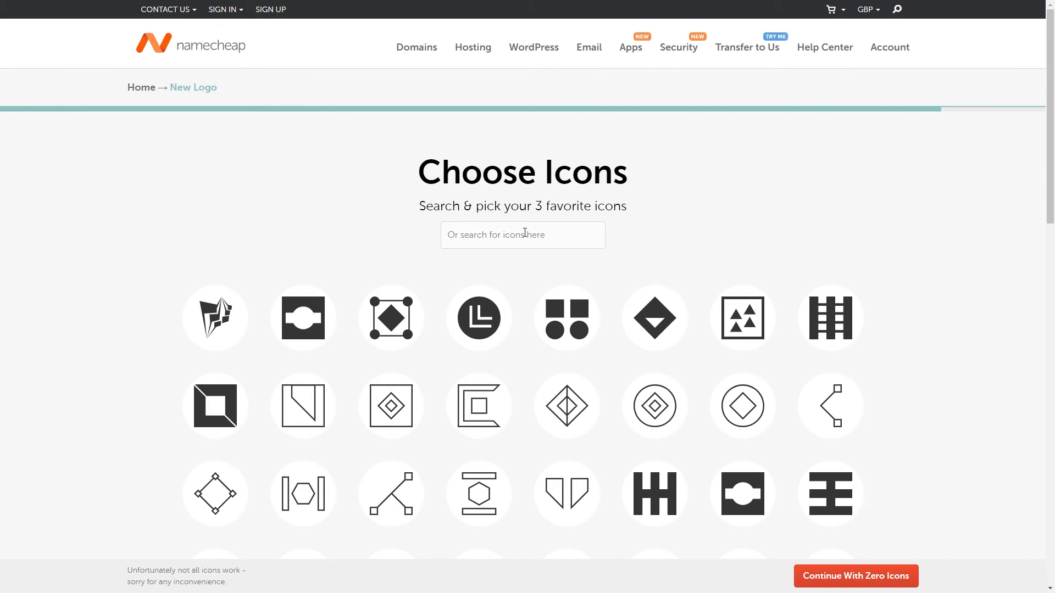
Search the icons for "lion" and select the lion head with the flowing mane
{"action": "left_click", "coordinate": [469, 236]}
{"action": "type", "text": "lion"}
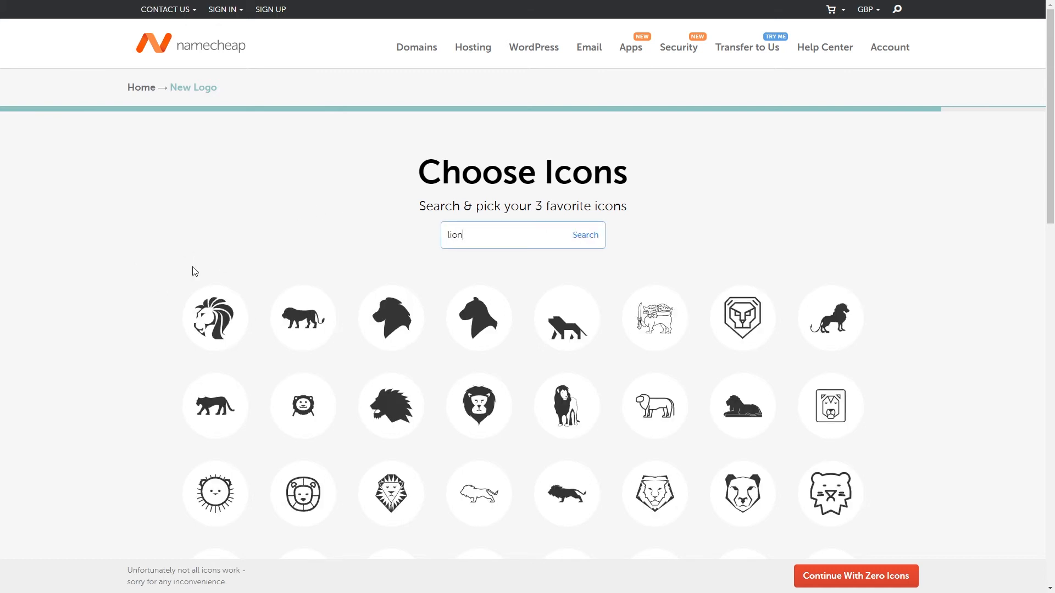
{"action": "left_click", "coordinate": [215, 324]}
Search the icons for "marketing" and add the outlined megaphone with sound lines to the selection
{"action": "double_click", "coordinate": [487, 230]}
{"action": "type", "text": "marketing"}
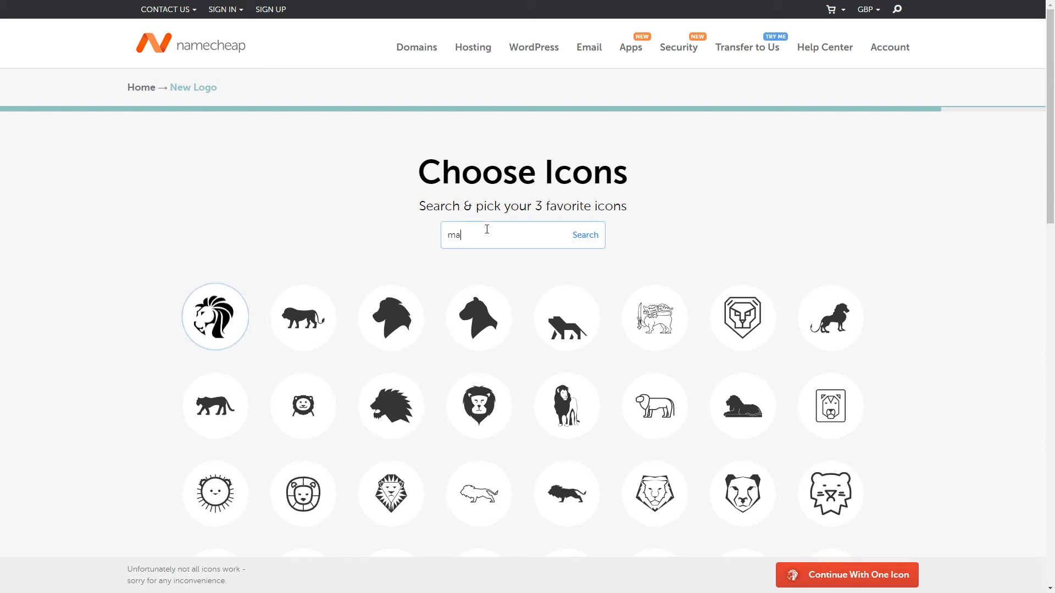
{"action": "left_click", "coordinate": [582, 235]}
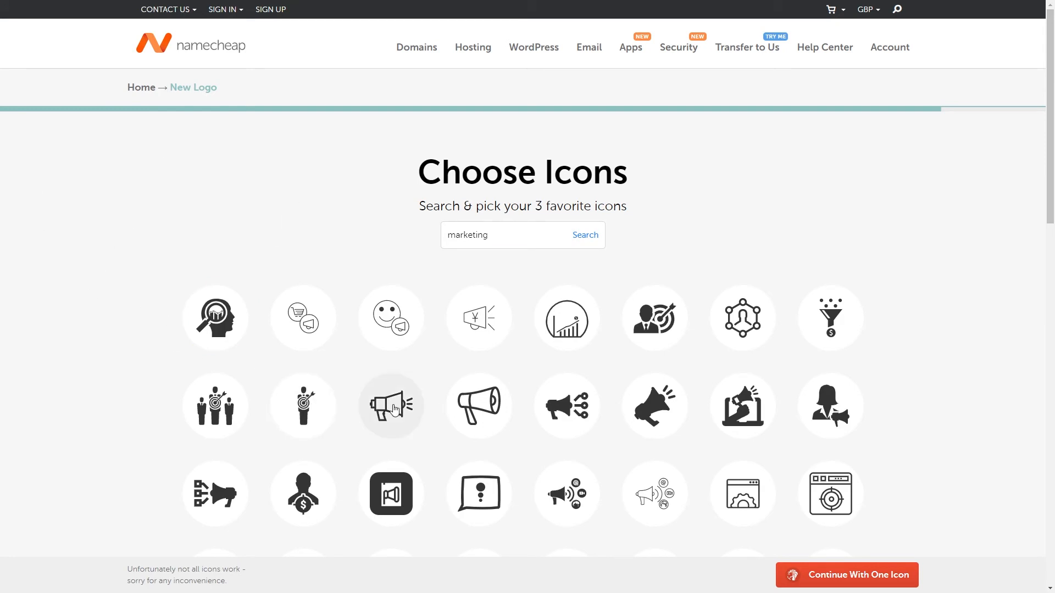
{"action": "left_click", "coordinate": [394, 410]}
Search the icons for "royal", add the tall spiked crown, and continue to the results with three icons
{"action": "left_click", "coordinate": [496, 229]}
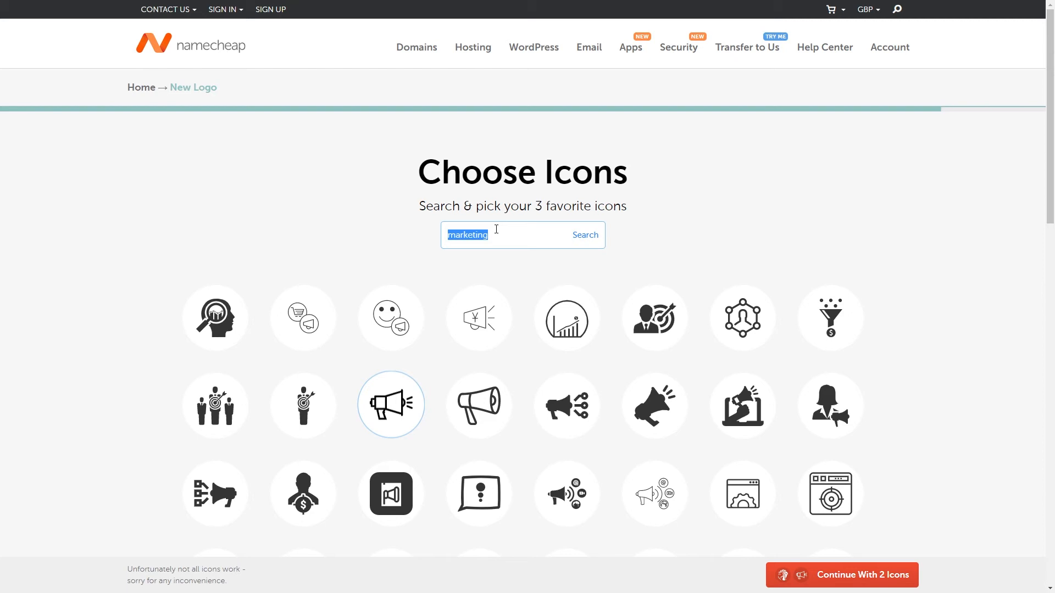
{"action": "type", "text": "royal"}
{"action": "left_click", "coordinate": [590, 235]}
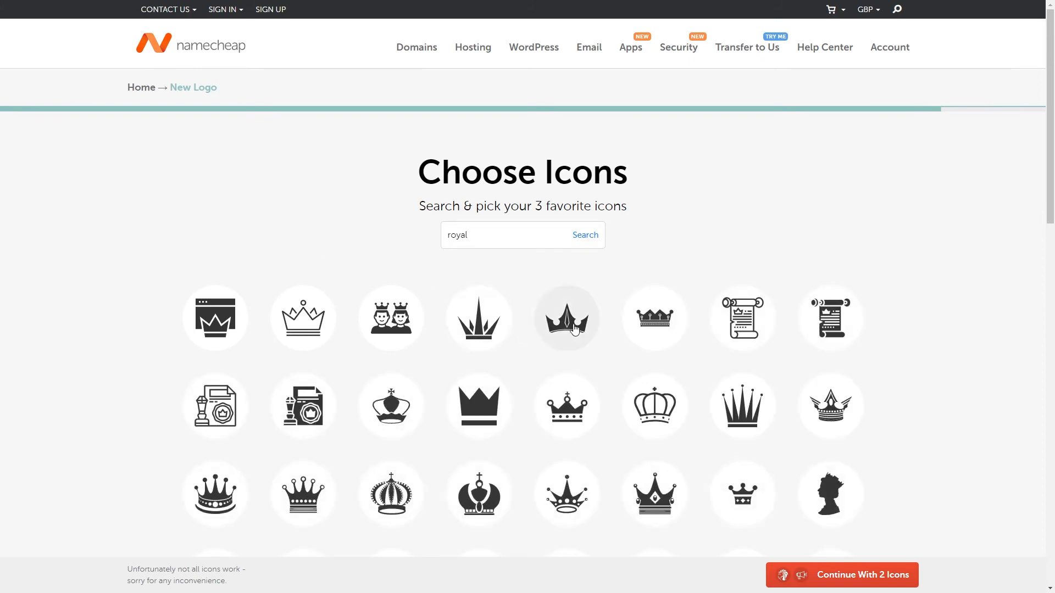
{"action": "left_click", "coordinate": [530, 330]}
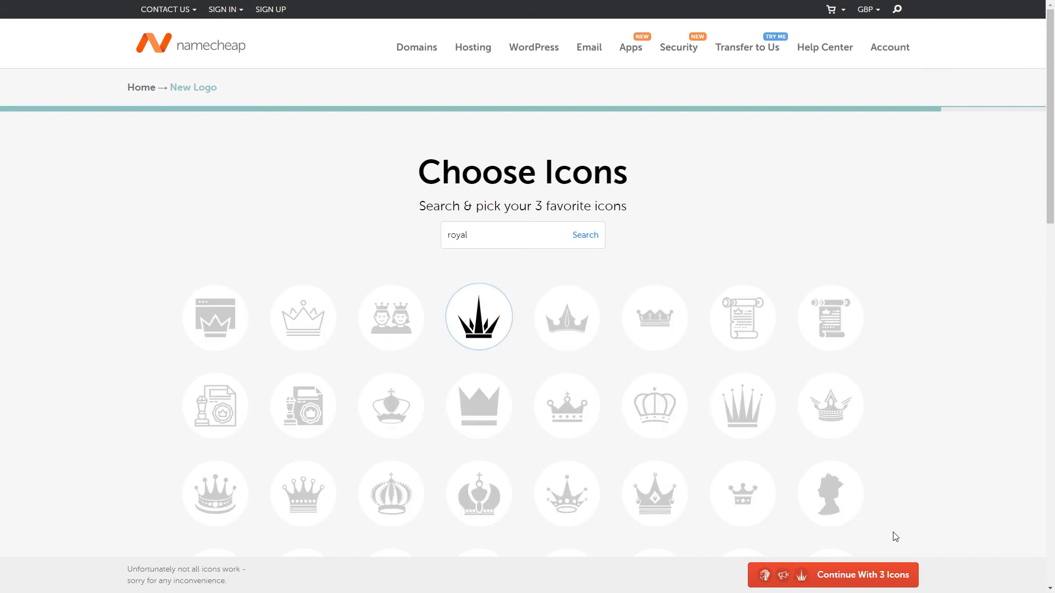
{"action": "left_click", "coordinate": [848, 583]}
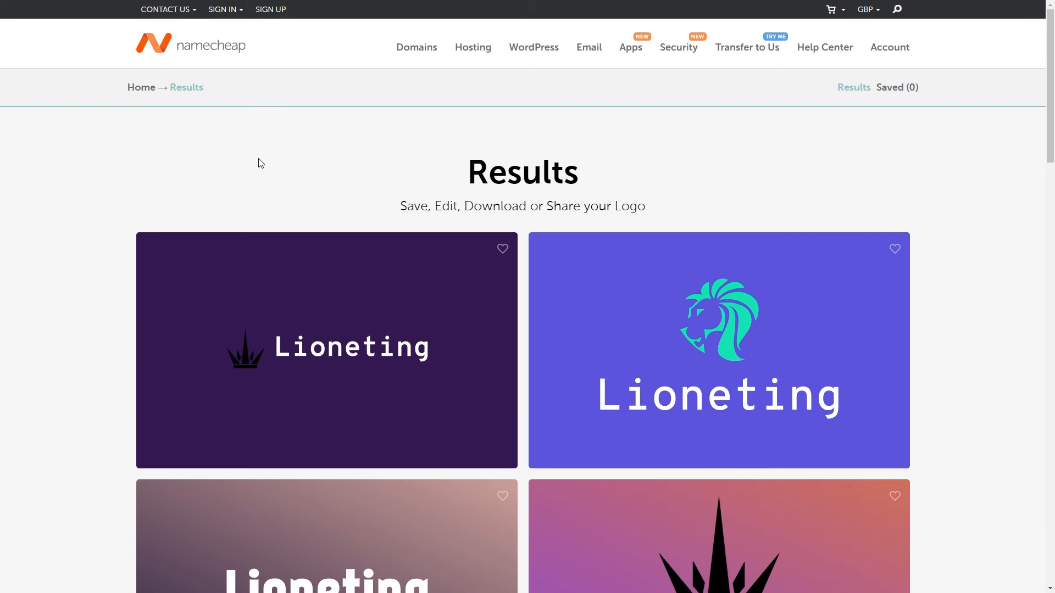
Browse the generated logos and open the dark purple design with the light blue lion head above the white italic name
{"action": "scroll", "coordinate": [172, 155], "scroll_direction": "down", "scroll_amount": 3}
{"action": "scroll", "coordinate": [126, 215], "scroll_direction": "down", "scroll_amount": 10}
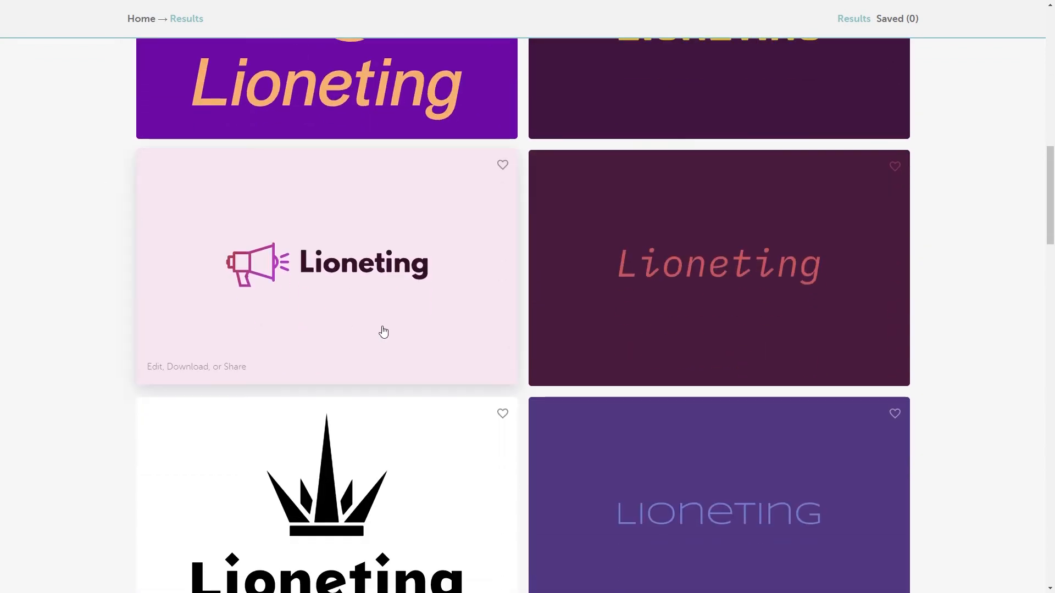
{"action": "scroll", "coordinate": [323, 313], "scroll_direction": "down", "scroll_amount": 15}
{"action": "scroll", "coordinate": [329, 286], "scroll_direction": "down", "scroll_amount": 20}
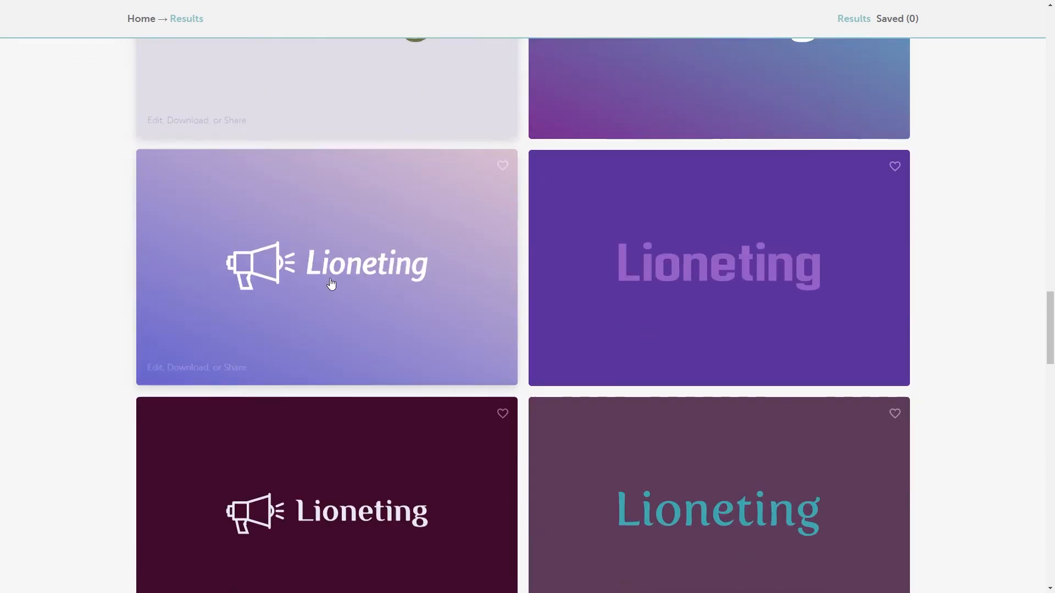
{"action": "scroll", "coordinate": [307, 335], "scroll_direction": "down", "scroll_amount": 12}
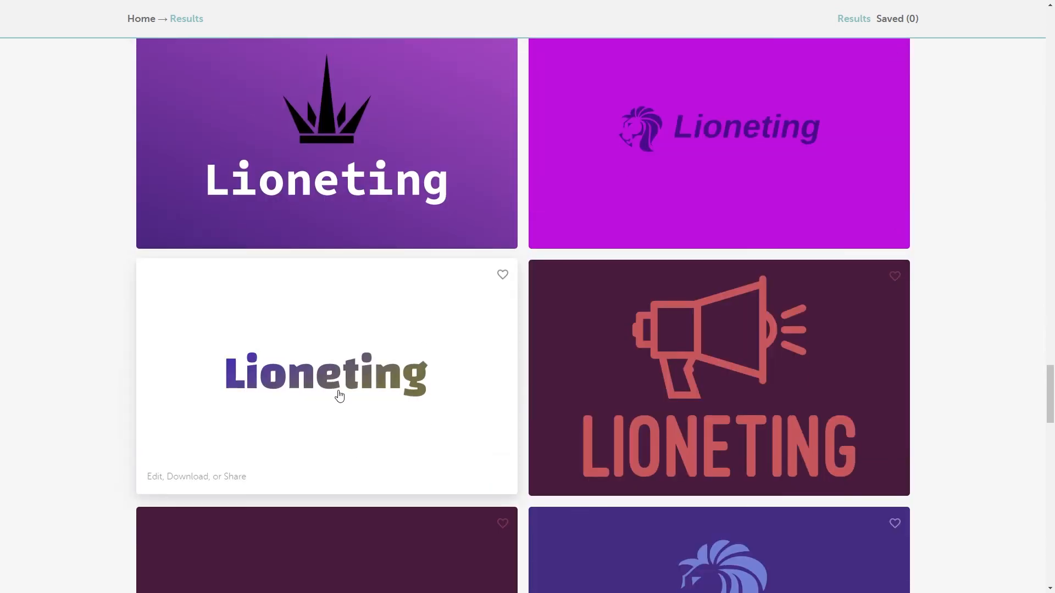
{"action": "scroll", "coordinate": [736, 236], "scroll_direction": "down", "scroll_amount": 5}
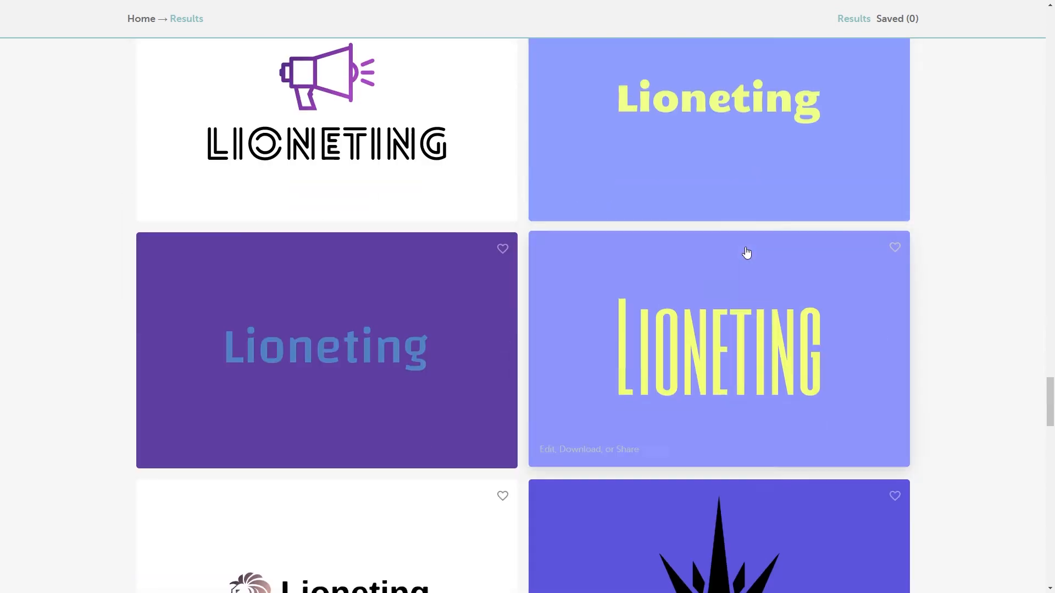
{"action": "scroll", "coordinate": [741, 247], "scroll_direction": "up", "scroll_amount": 7}
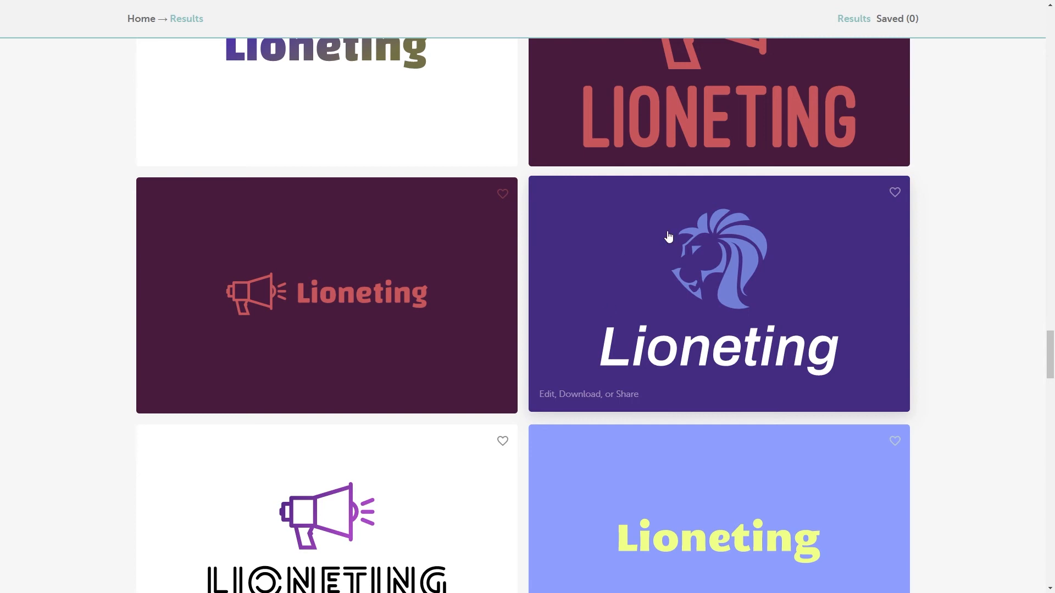
{"action": "left_click", "coordinate": [683, 300]}
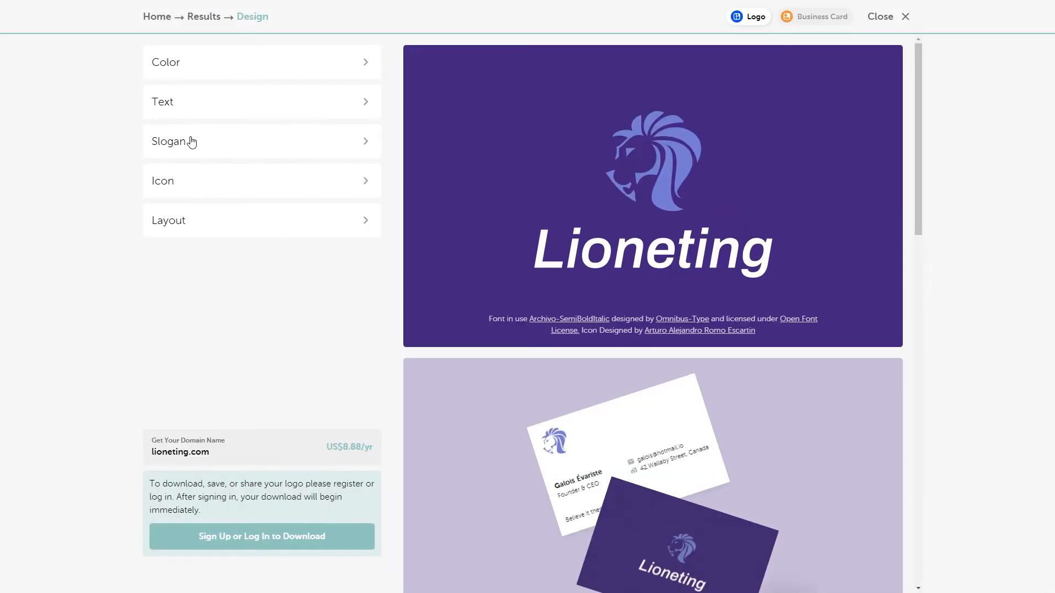
Compare several purple color schemes for the logo and apply the purple-to-coral gradient background with white icon and name
{"action": "left_click", "coordinate": [176, 69]}
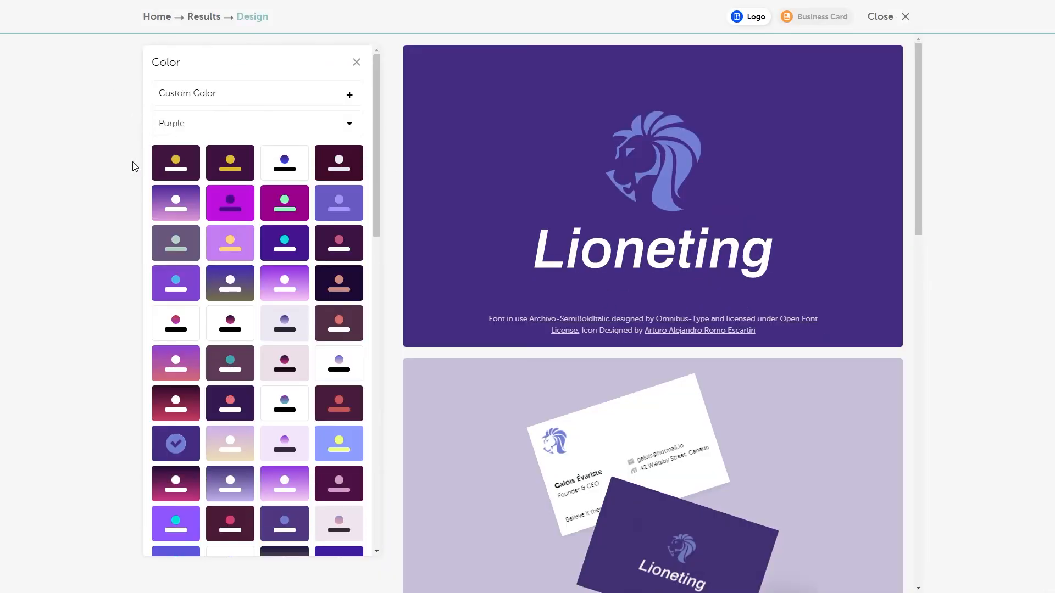
{"action": "left_click", "coordinate": [283, 200]}
{"action": "left_click", "coordinate": [179, 217]}
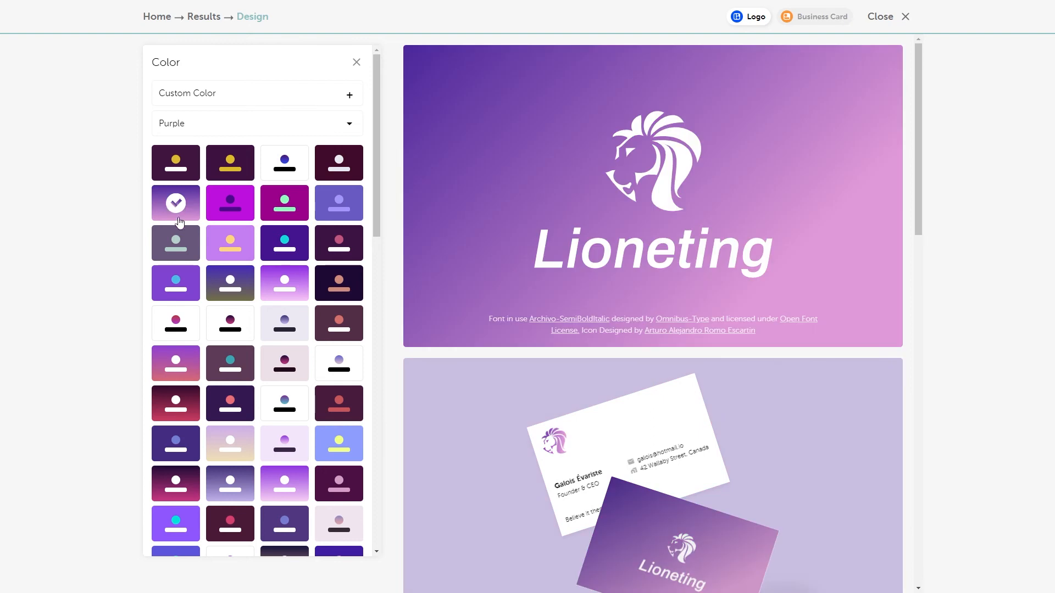
{"action": "left_click", "coordinate": [185, 253]}
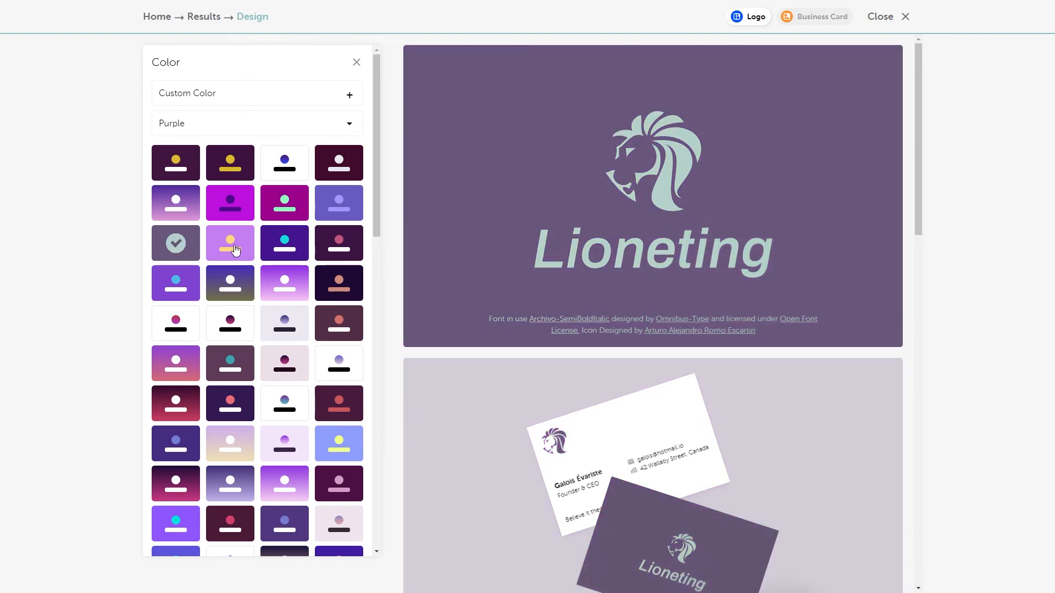
{"action": "left_click", "coordinate": [235, 250]}
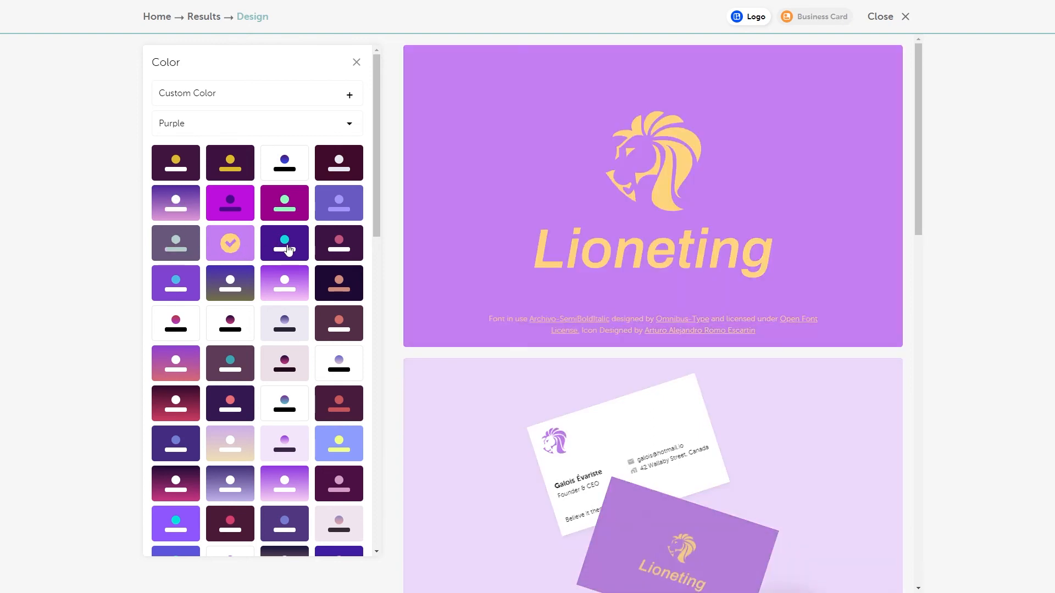
{"action": "left_click", "coordinate": [287, 250]}
{"action": "left_click", "coordinate": [345, 257]}
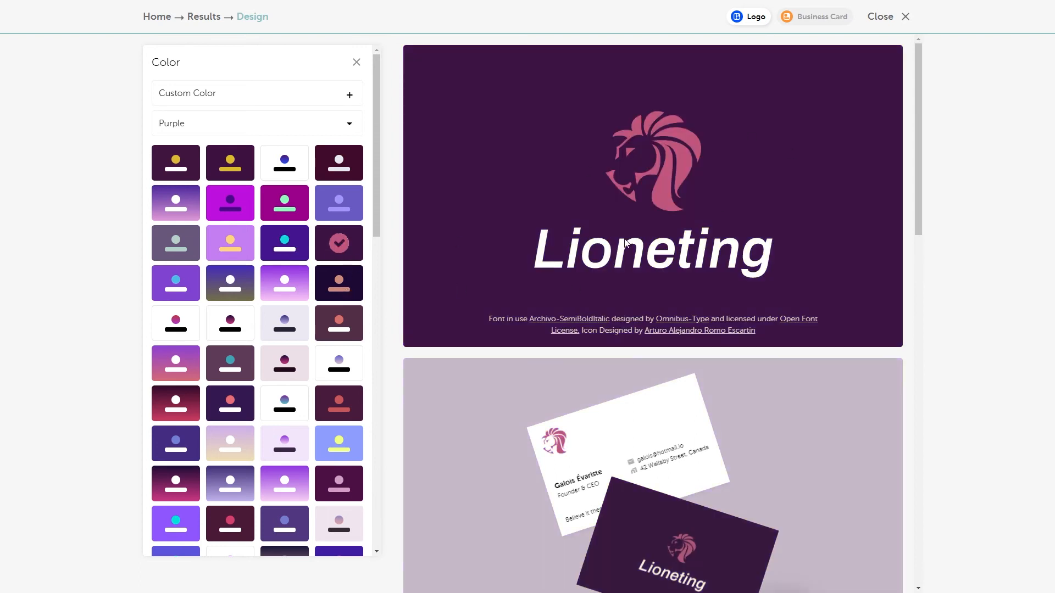
{"action": "left_click", "coordinate": [285, 256]}
{"action": "left_click", "coordinate": [341, 286]}
{"action": "left_click", "coordinate": [270, 329]}
{"action": "left_click", "coordinate": [238, 329]}
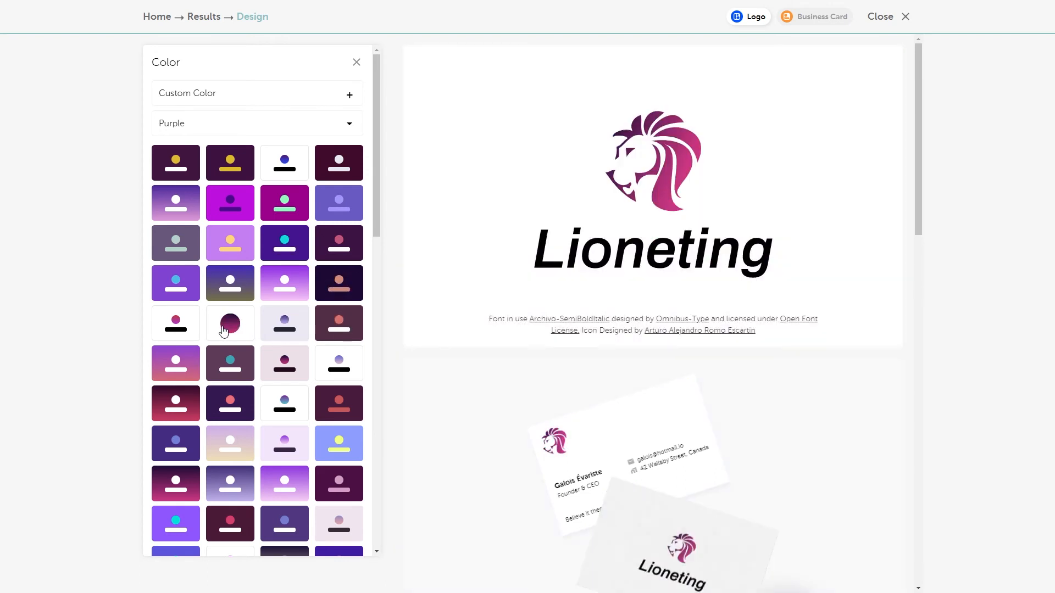
{"action": "left_click", "coordinate": [188, 290]}
{"action": "left_click", "coordinate": [238, 286]}
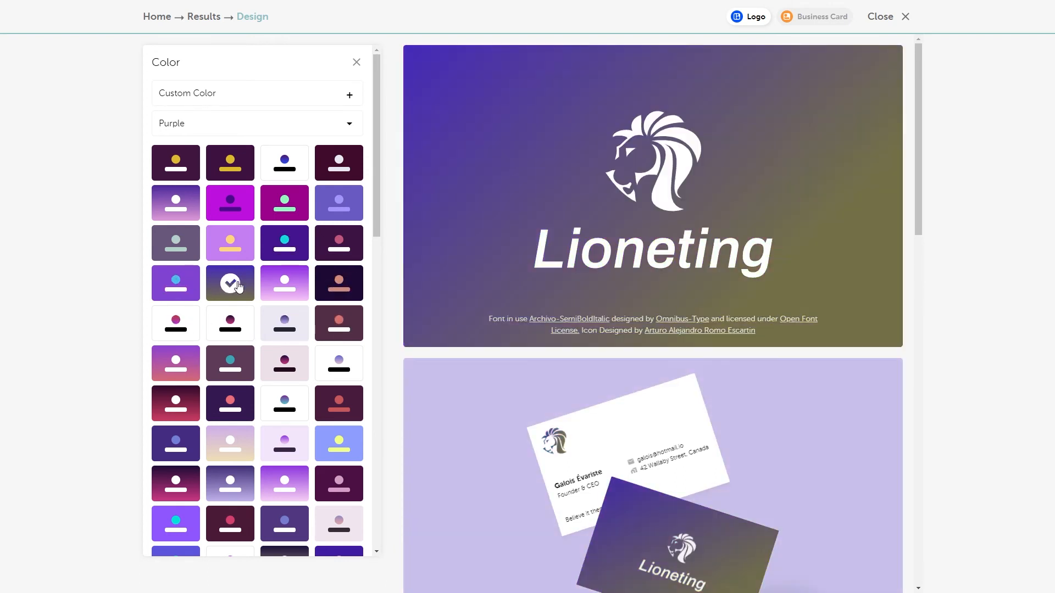
{"action": "left_click", "coordinate": [185, 367]}
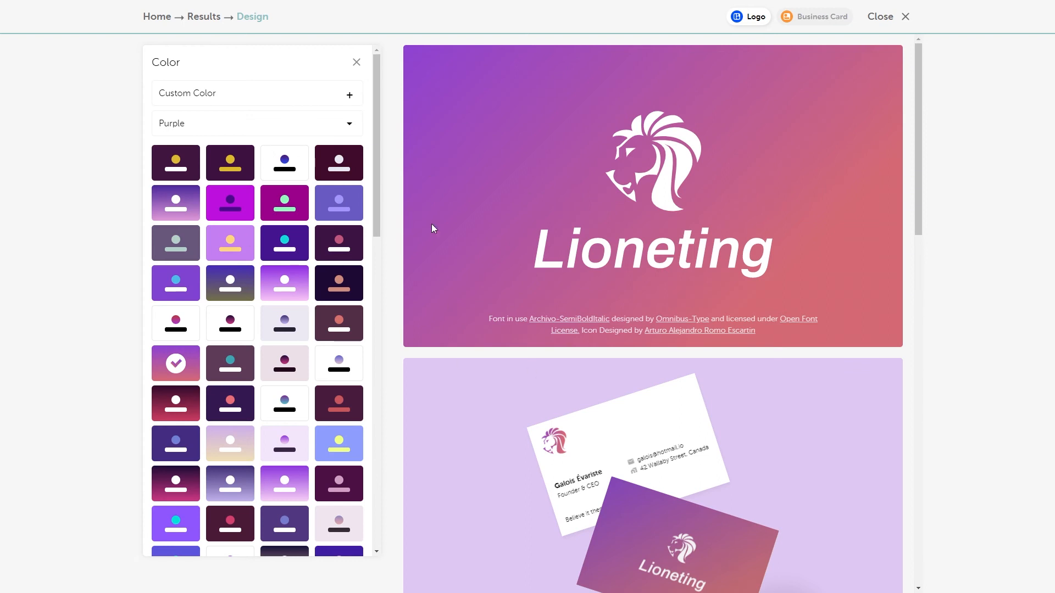
{"action": "left_click", "coordinate": [356, 62]}
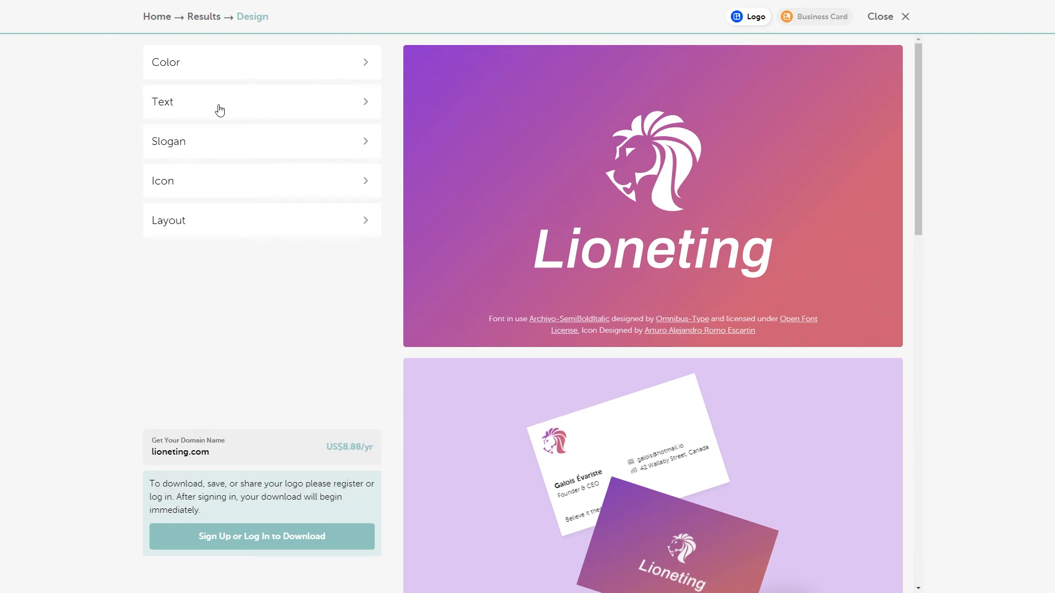
Try several fonts for the Lioneting name, including Lekton-Bold and Archivo-Regular, ending with ArchivoNarrow-Bold
{"action": "left_click", "coordinate": [220, 110]}
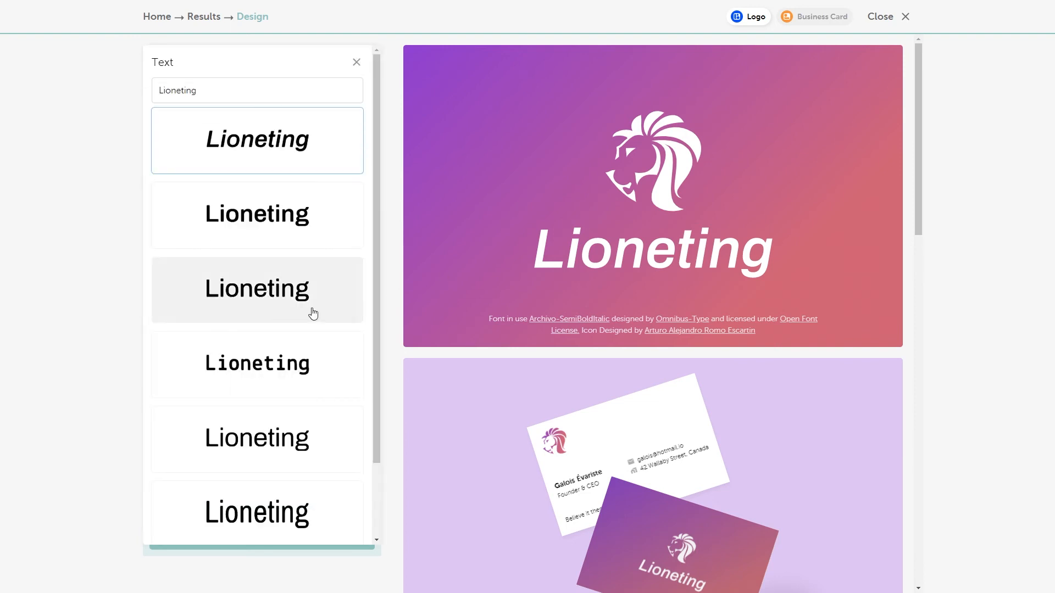
{"action": "left_click", "coordinate": [214, 288]}
{"action": "left_click", "coordinate": [249, 348]}
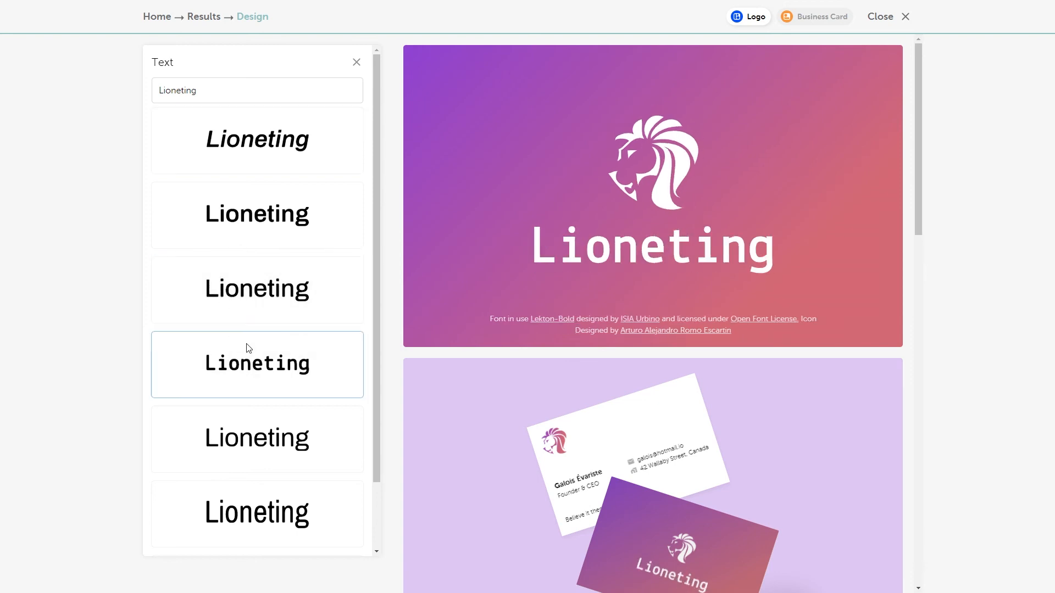
{"action": "left_click", "coordinate": [257, 214]}
{"action": "left_click", "coordinate": [252, 426]}
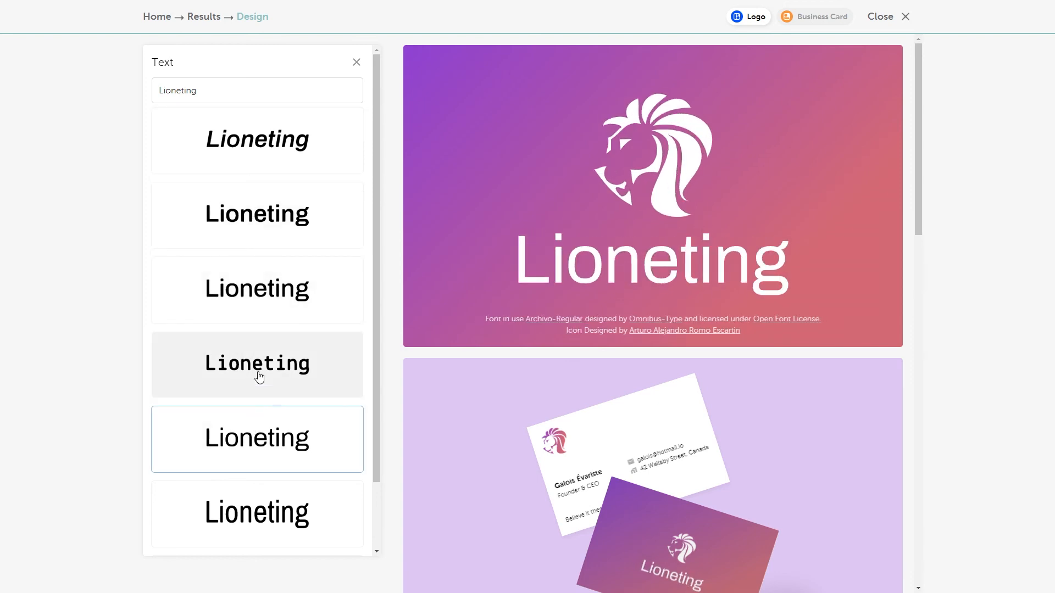
{"action": "scroll", "coordinate": [259, 377], "scroll_direction": "down", "scroll_amount": 1}
{"action": "left_click", "coordinate": [266, 308]}
{"action": "scroll", "coordinate": [266, 310], "scroll_direction": "down", "scroll_amount": 1}
{"action": "left_click", "coordinate": [264, 384]}
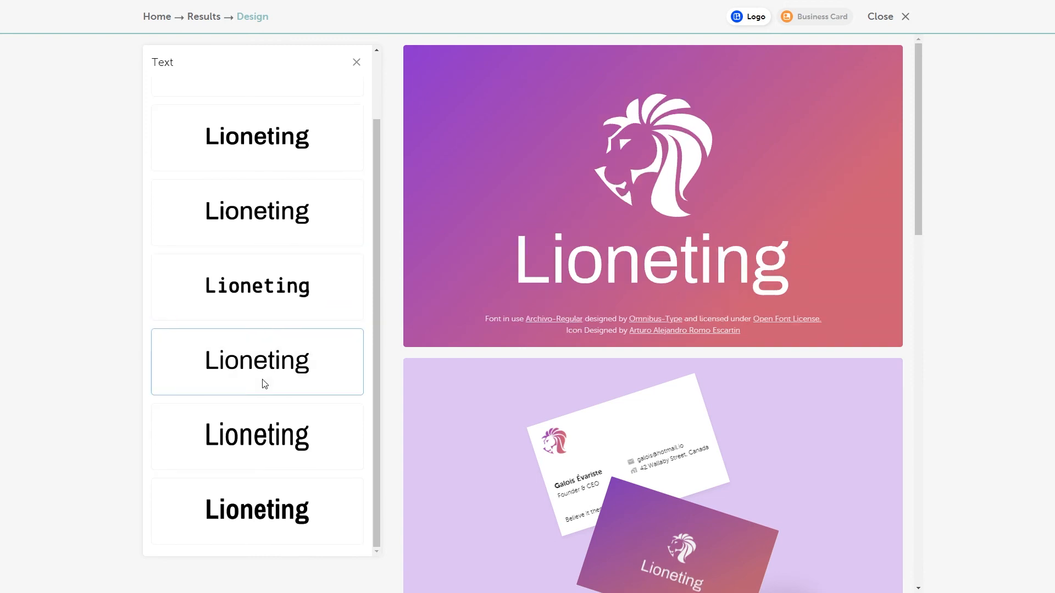
{"action": "left_click", "coordinate": [265, 434]}
{"action": "left_click", "coordinate": [277, 496]}
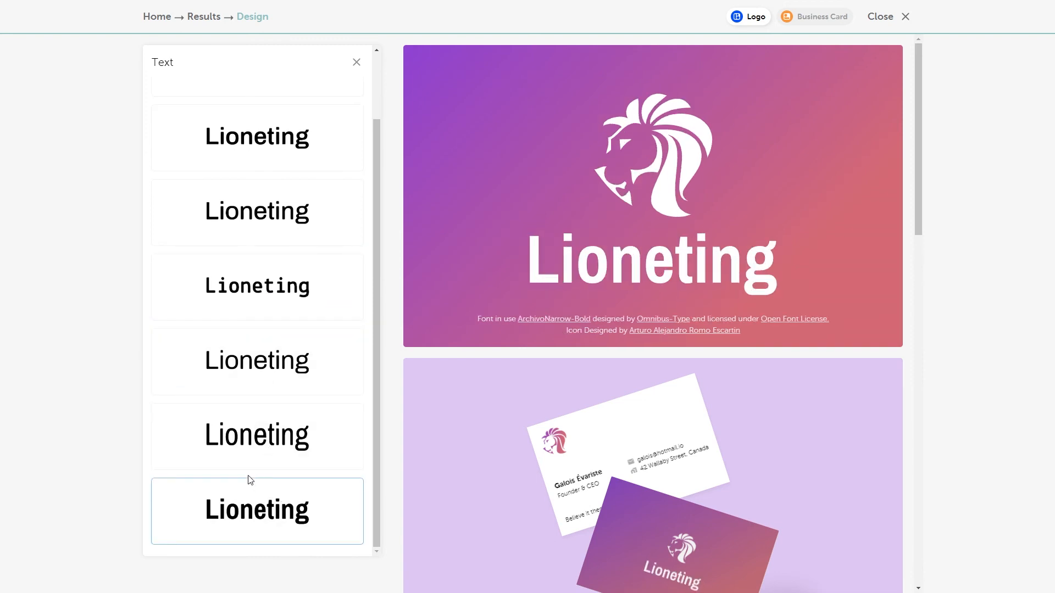
Change the logo's name text to all capitals as "LIONETING"
{"action": "scroll", "coordinate": [249, 475], "scroll_direction": "up", "scroll_amount": 2}
{"action": "double_click", "coordinate": [236, 92]}
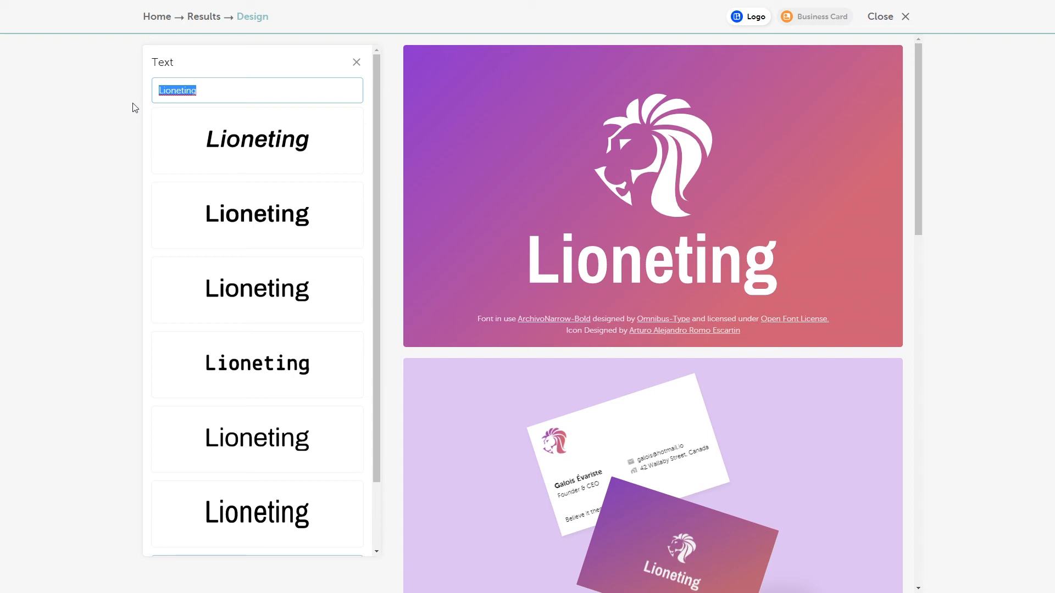
{"action": "type", "text": "LI"}
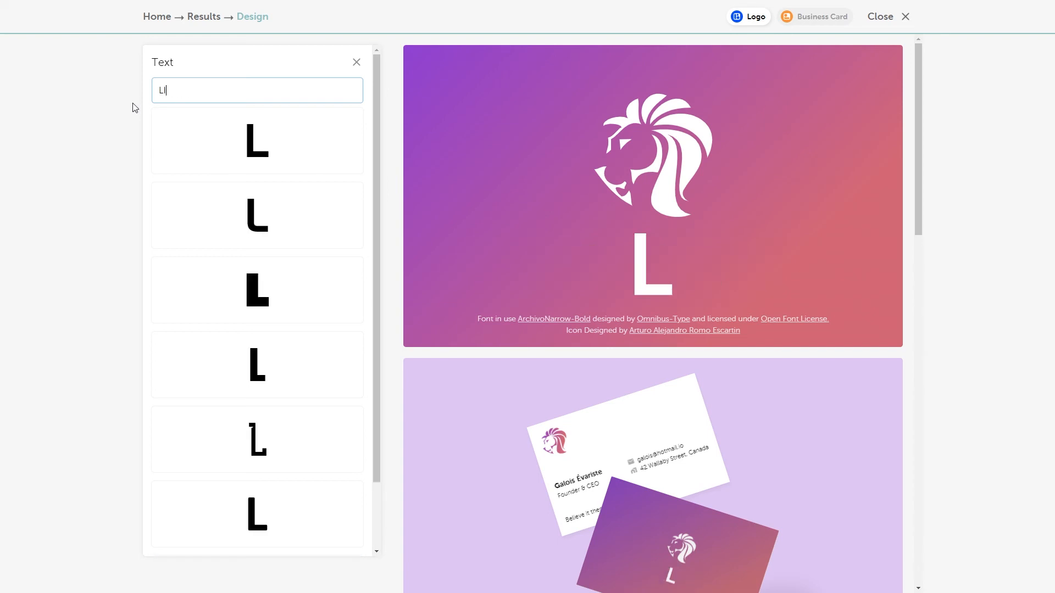
{"action": "type", "text": "ONETING"}
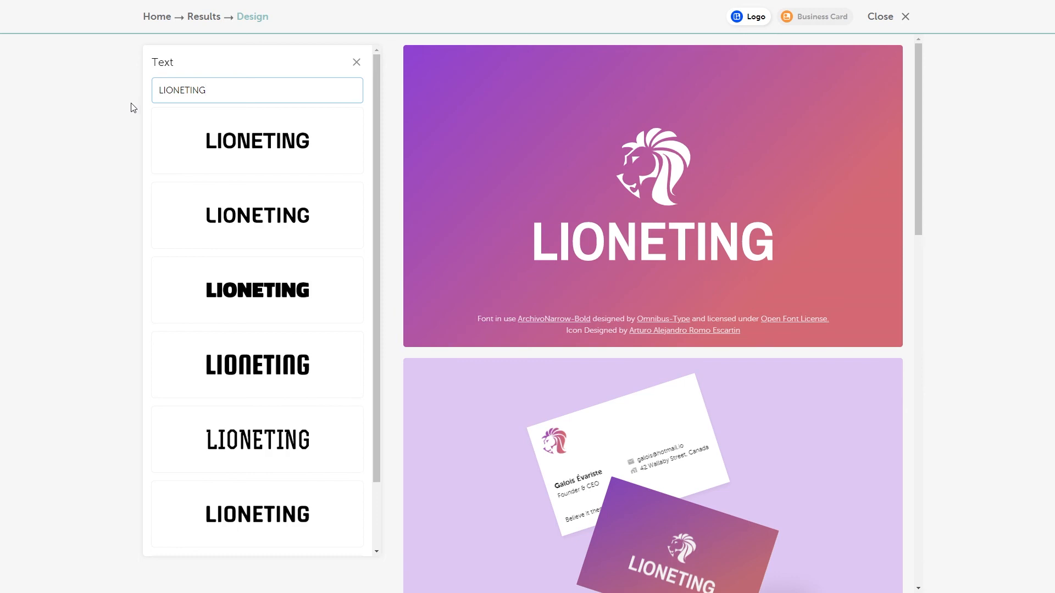
Compare the suggested fonts for the uppercase name and apply Viga-Regular
{"action": "left_click", "coordinate": [260, 292]}
{"action": "left_click", "coordinate": [256, 225]}
{"action": "left_click", "coordinate": [248, 147]}
{"action": "left_click", "coordinate": [258, 199]}
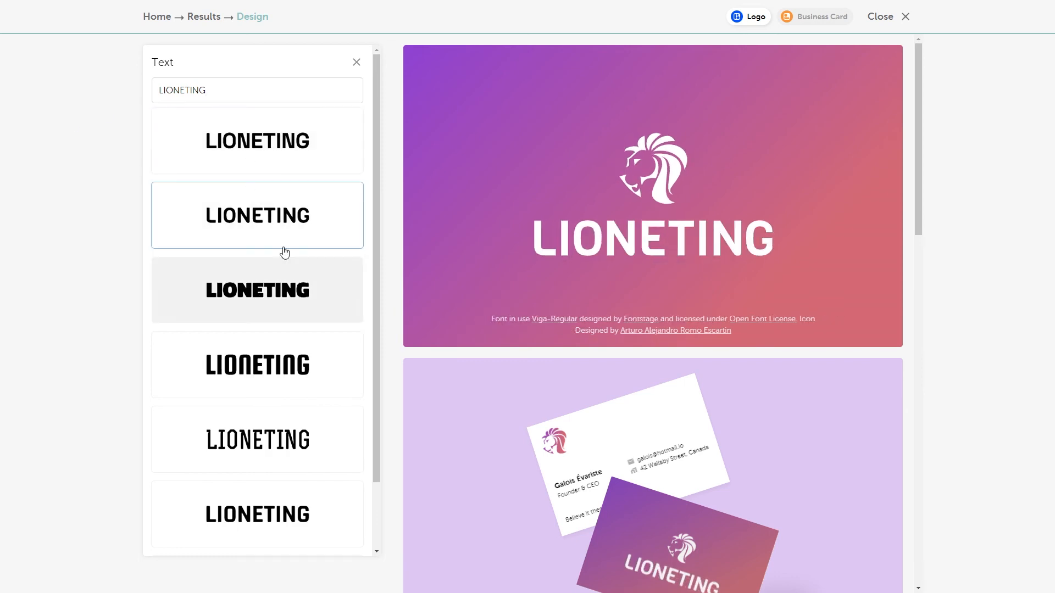
{"action": "left_click", "coordinate": [275, 391]}
{"action": "left_click", "coordinate": [276, 426]}
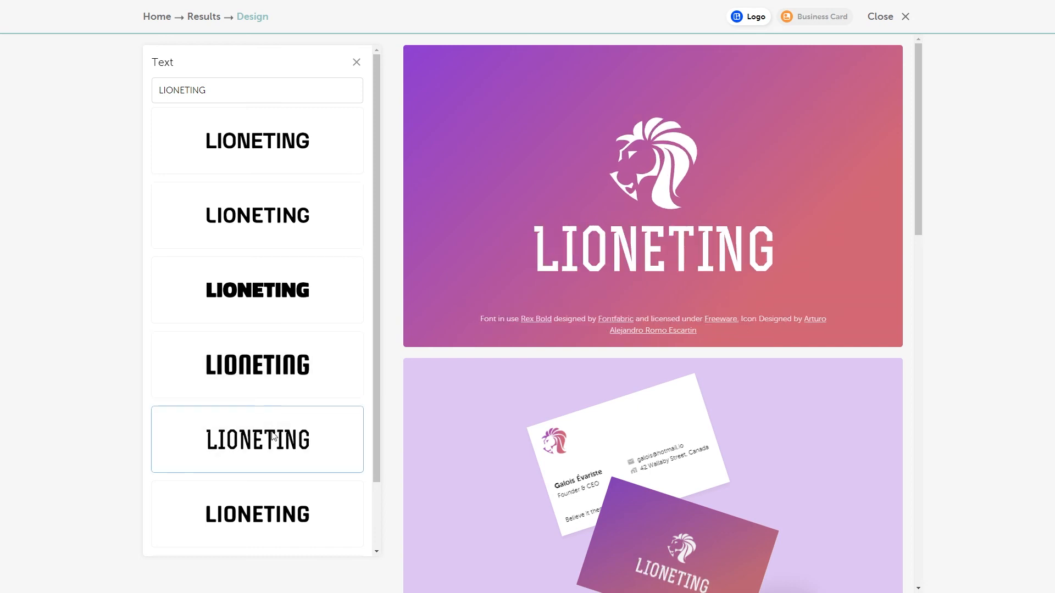
{"action": "left_click", "coordinate": [278, 490]}
{"action": "left_click", "coordinate": [277, 230]}
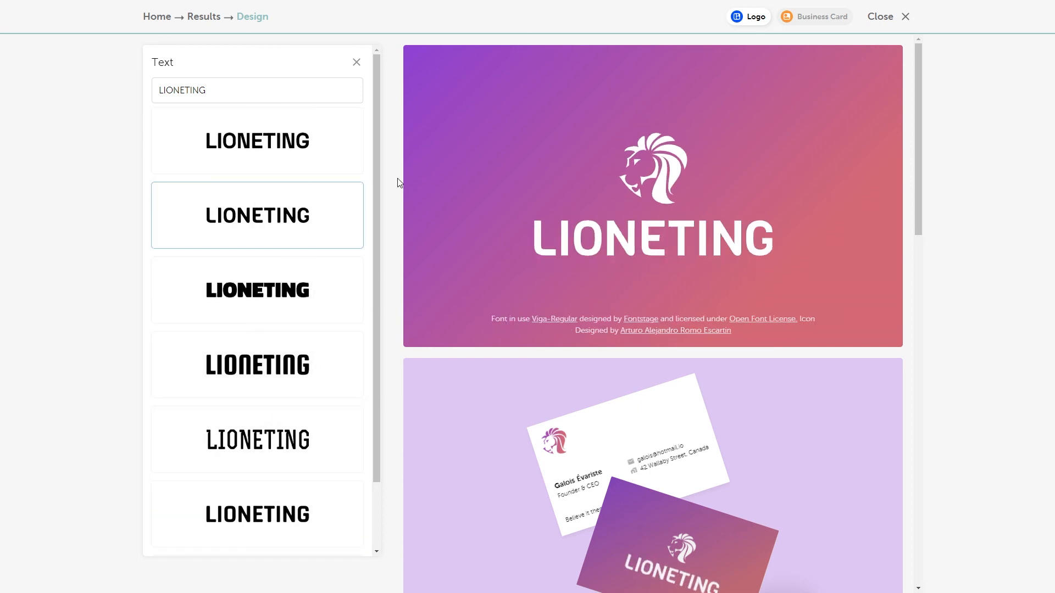
{"action": "left_click", "coordinate": [357, 64]}
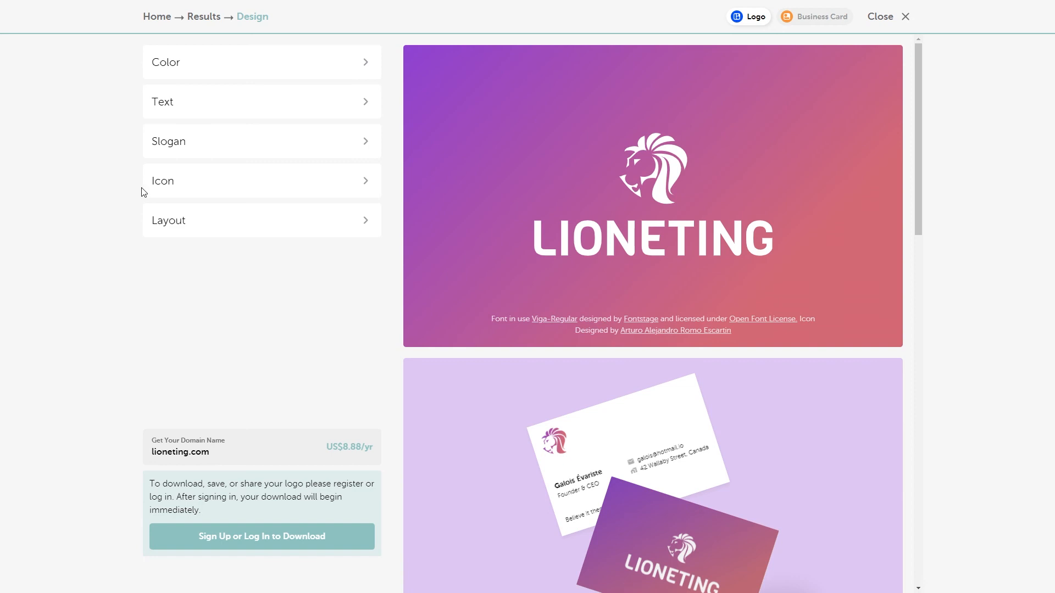
Try the megaphone and crown as the logo icon and switch back to the lion head
{"action": "left_click", "coordinate": [179, 187]}
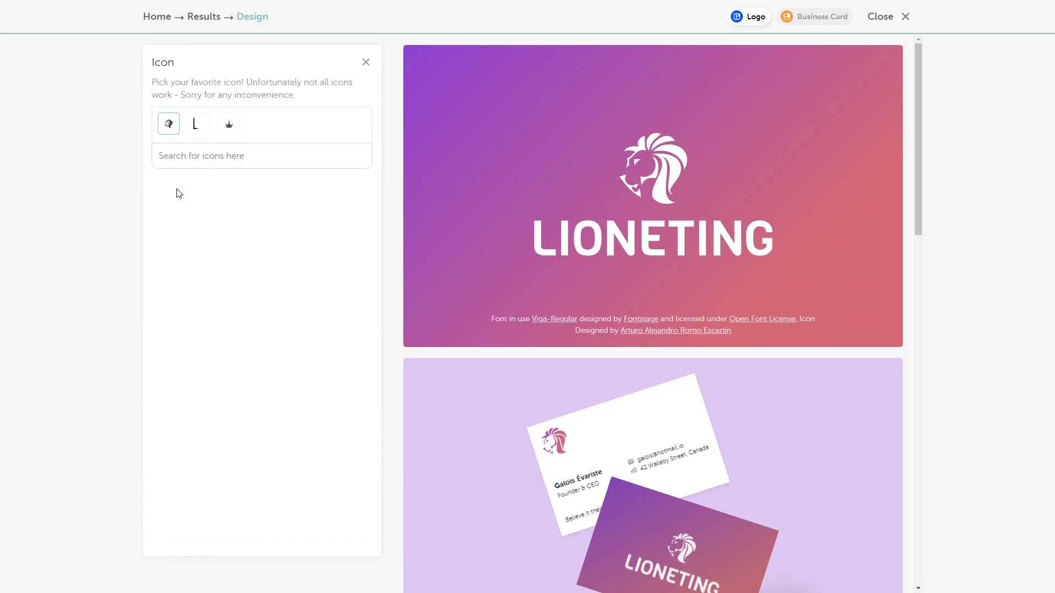
{"action": "left_click", "coordinate": [199, 131]}
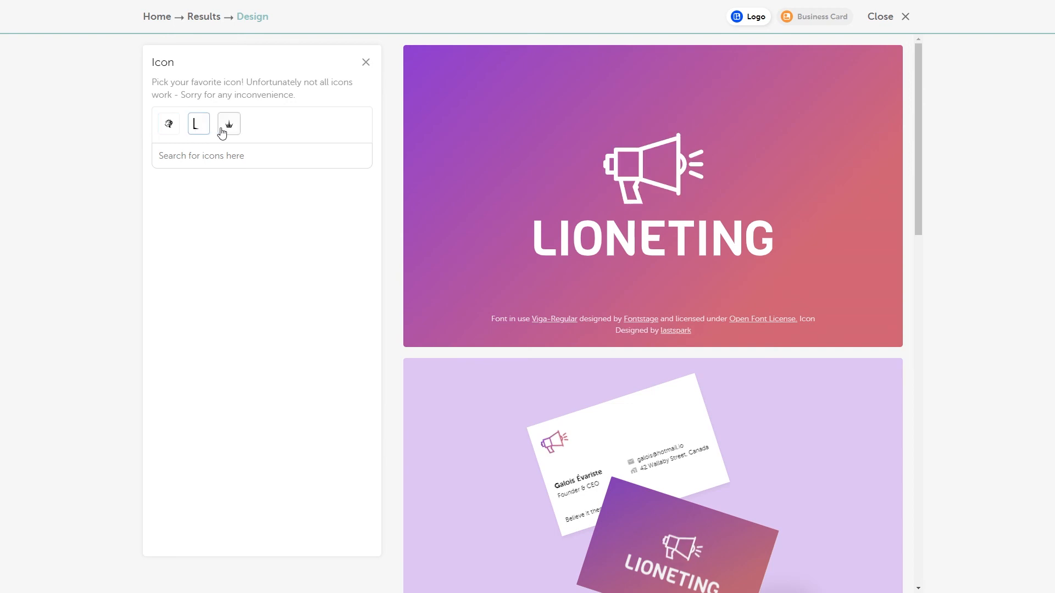
{"action": "left_click", "coordinate": [222, 132]}
{"action": "left_click", "coordinate": [162, 133]}
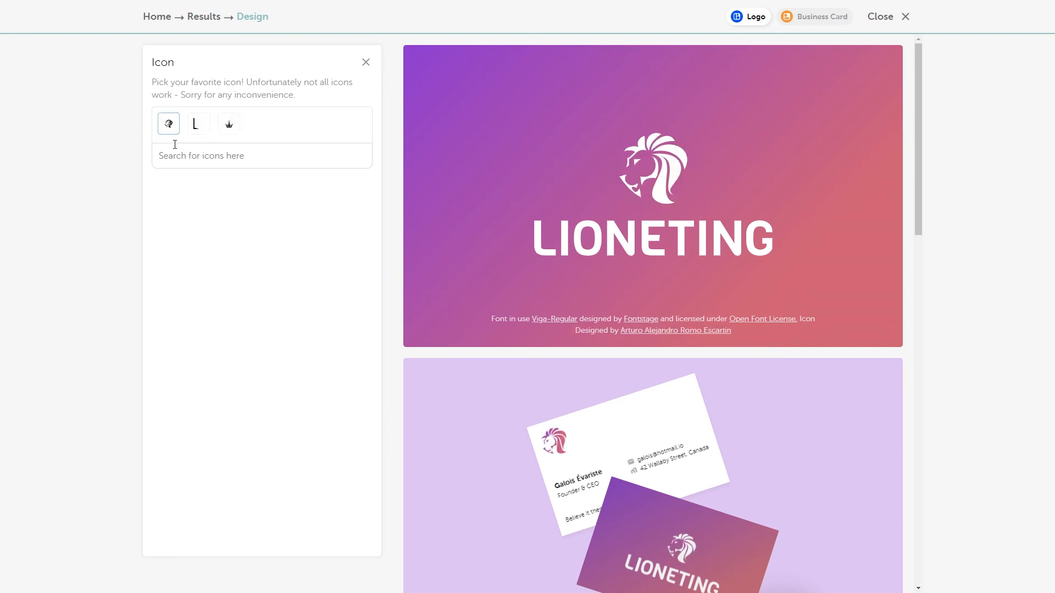
{"action": "left_click", "coordinate": [365, 62]}
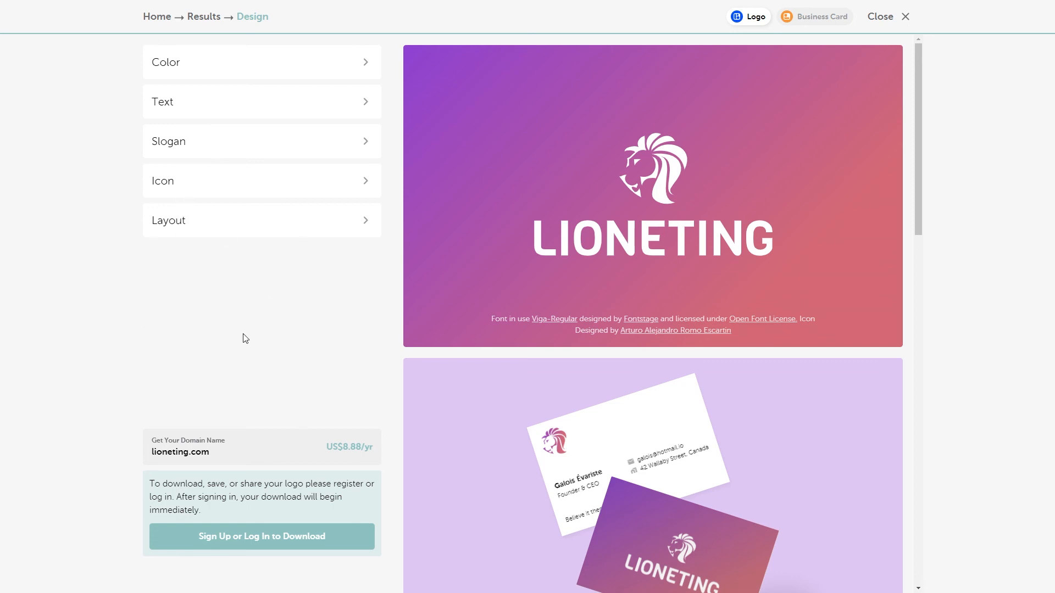
Set the logo layout to the version with the lion icon beside the name on one line
{"action": "left_click", "coordinate": [204, 222]}
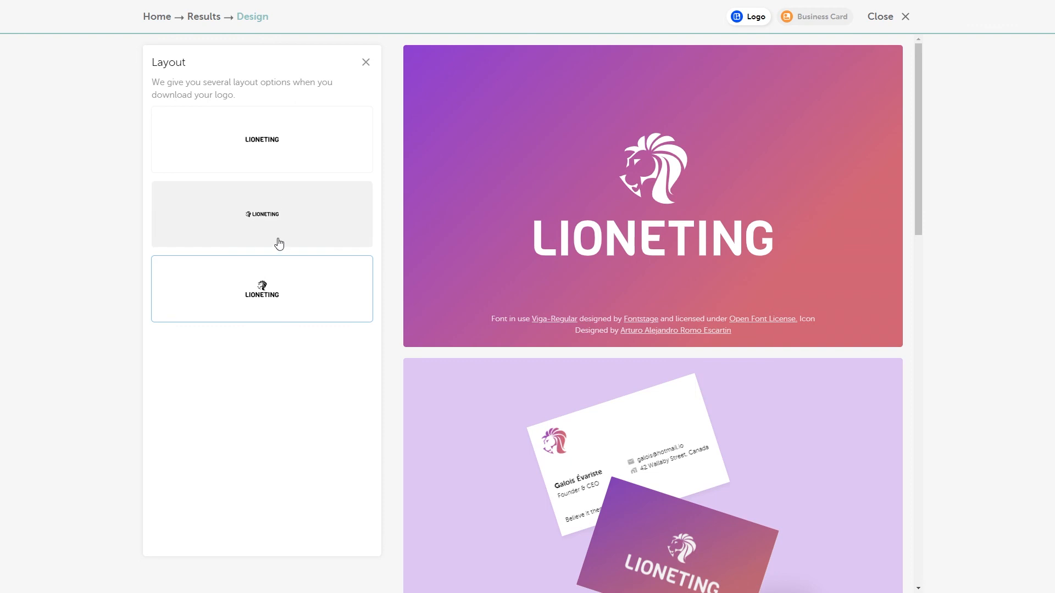
{"action": "left_click", "coordinate": [256, 223]}
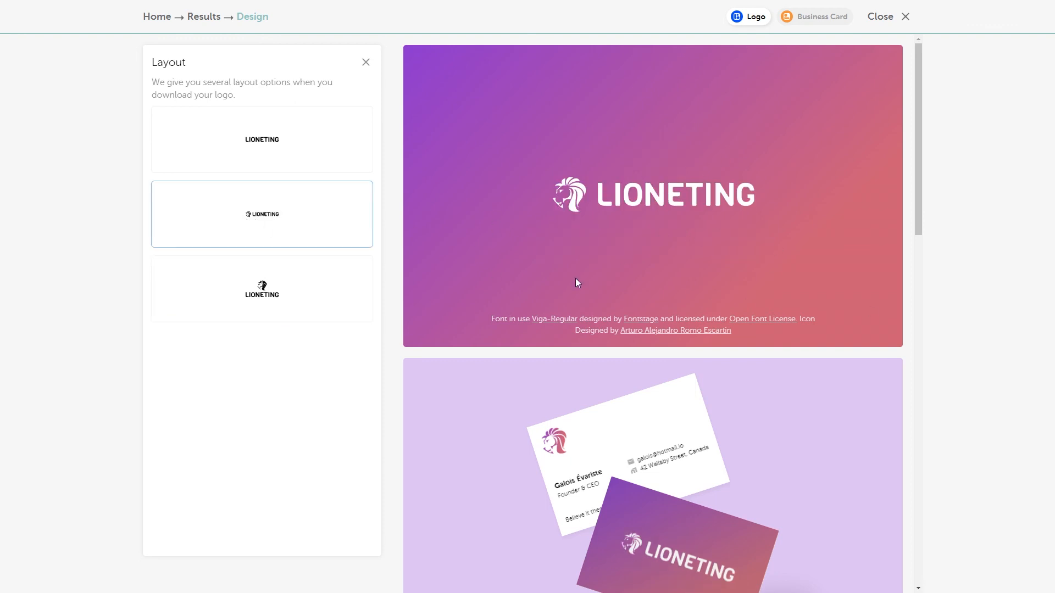
{"action": "left_click", "coordinate": [366, 62]}
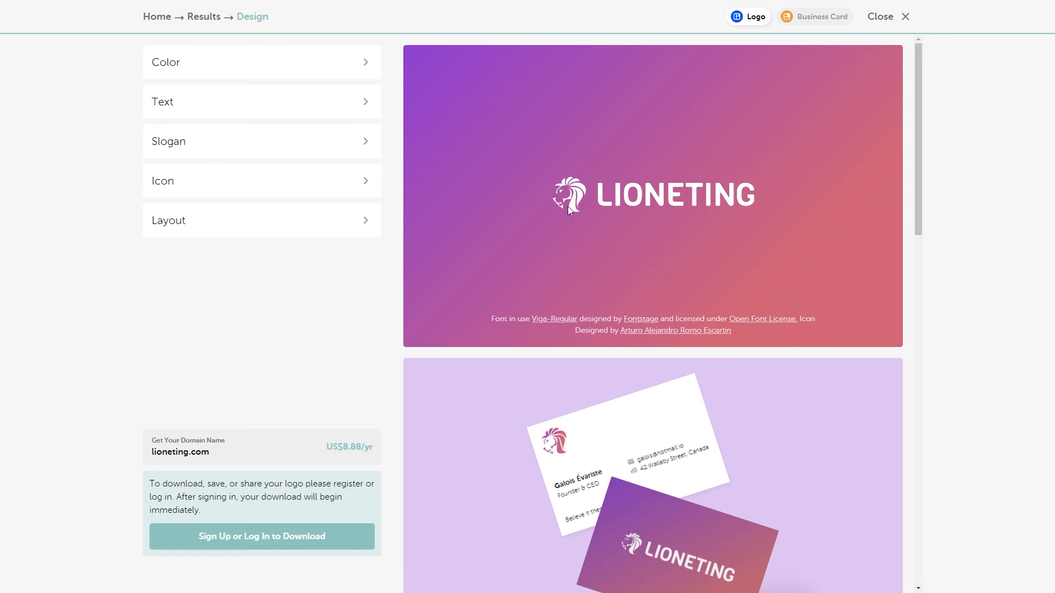
Review the logo mockups on the business card, T-shirt, website and phone screens
{"action": "scroll", "coordinate": [601, 269], "scroll_direction": "down", "scroll_amount": 4}
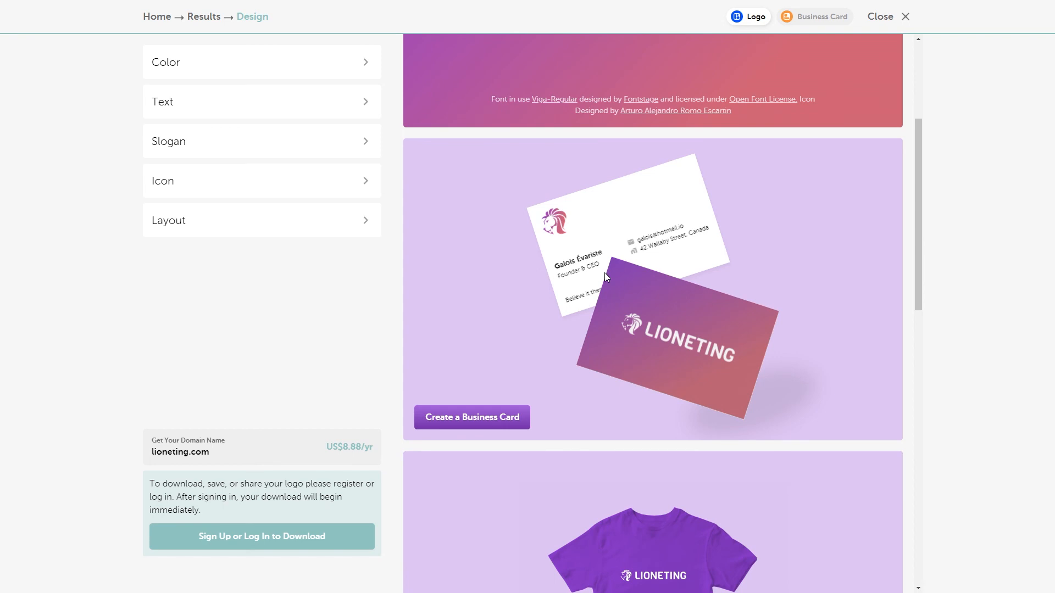
{"action": "scroll", "coordinate": [605, 274], "scroll_direction": "down", "scroll_amount": 6}
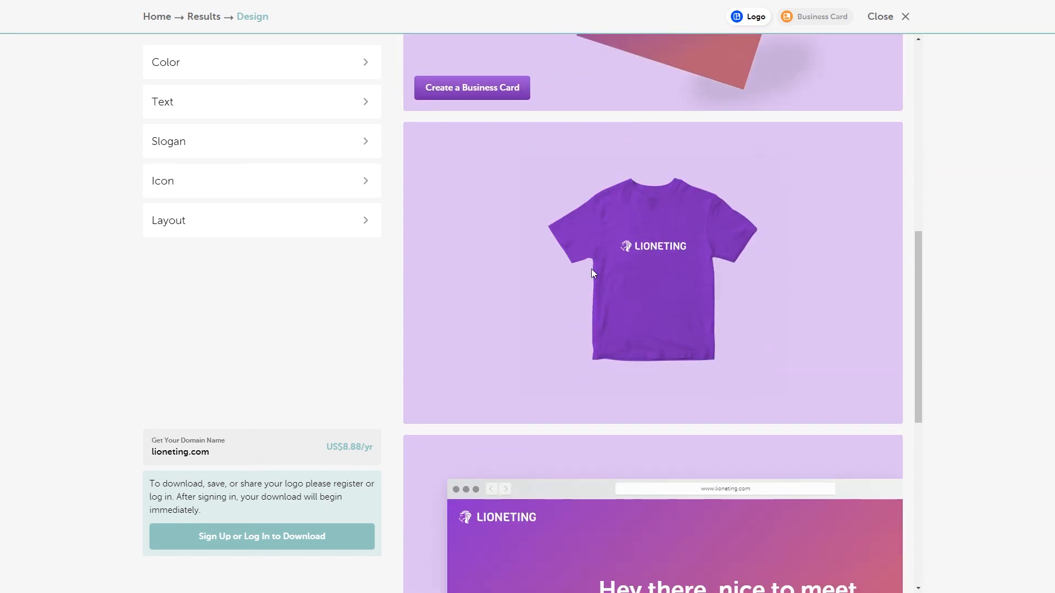
{"action": "scroll", "coordinate": [578, 258], "scroll_direction": "down", "scroll_amount": 7}
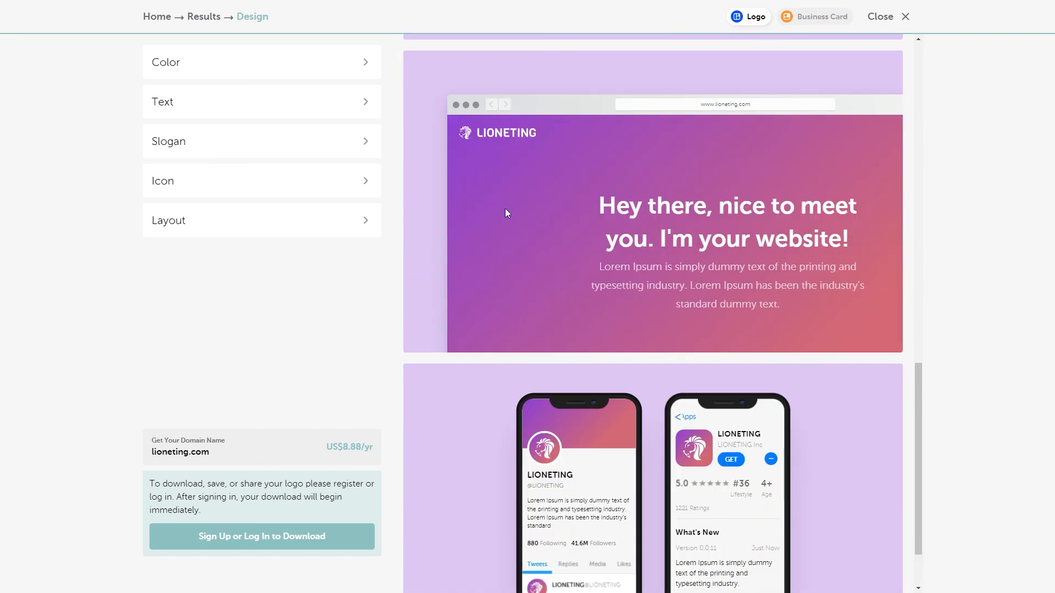
{"action": "scroll", "coordinate": [638, 230], "scroll_direction": "down", "scroll_amount": 2}
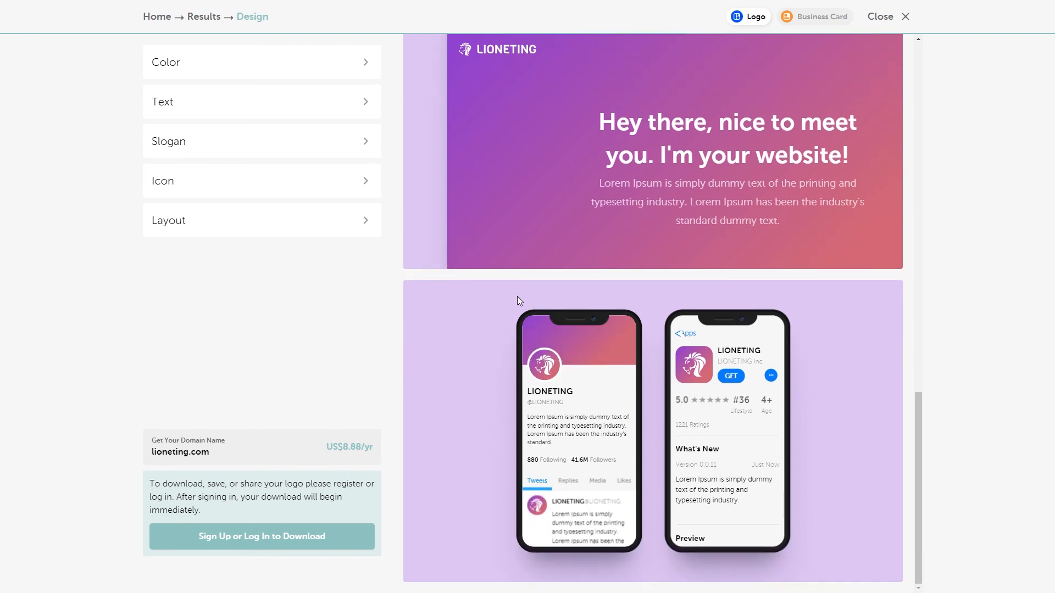
{"action": "scroll", "coordinate": [519, 300], "scroll_direction": "up", "scroll_amount": 10}
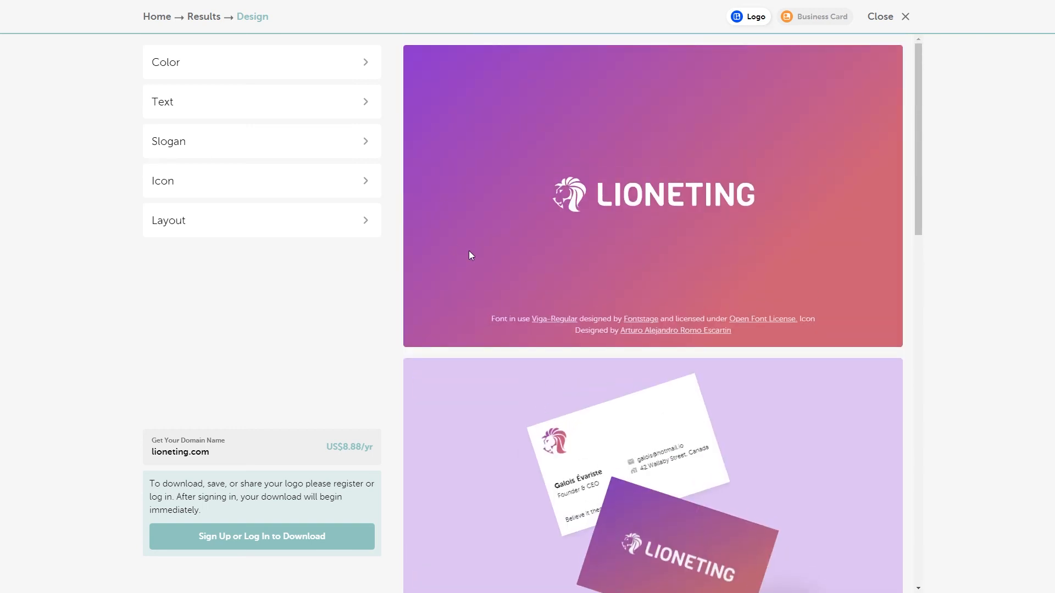